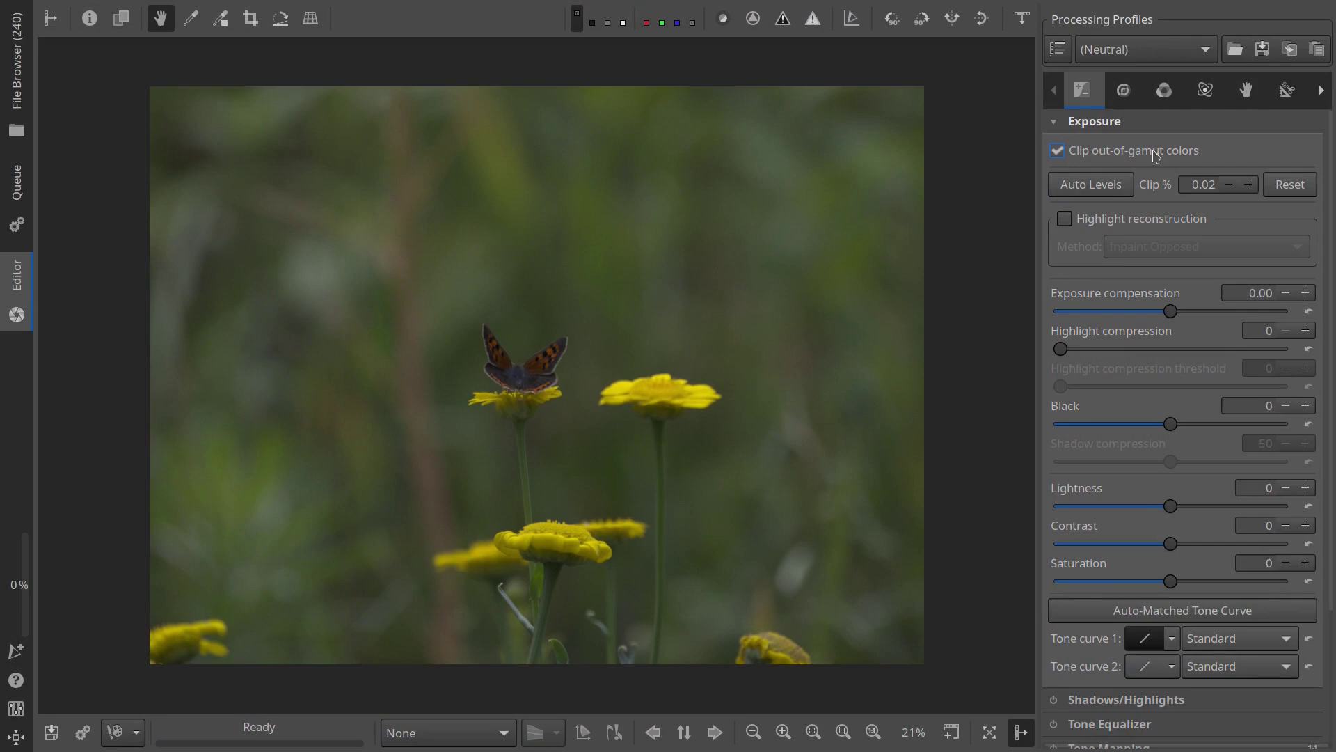
- Load the custom Olympus E-M1X Camera Natural.dcp input profile with its tone curve and look table enabled
click(1164, 91)
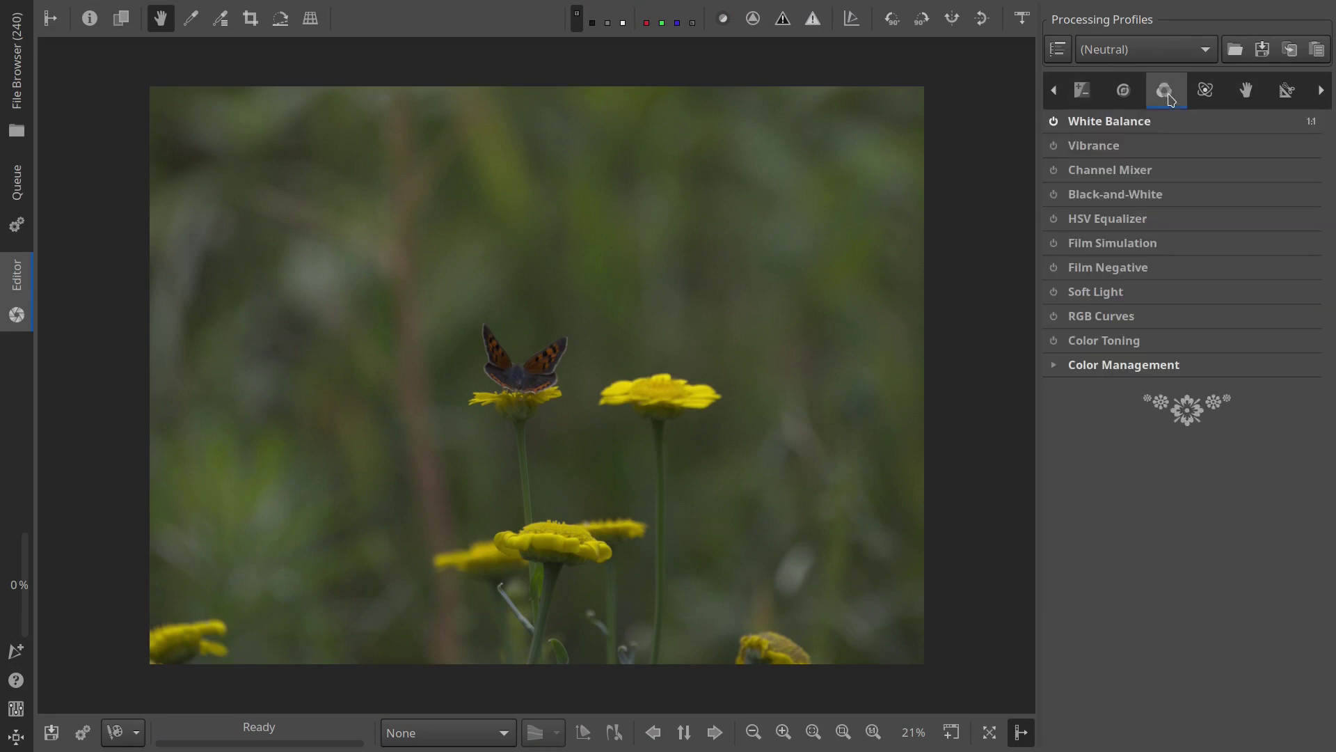
click(1164, 365)
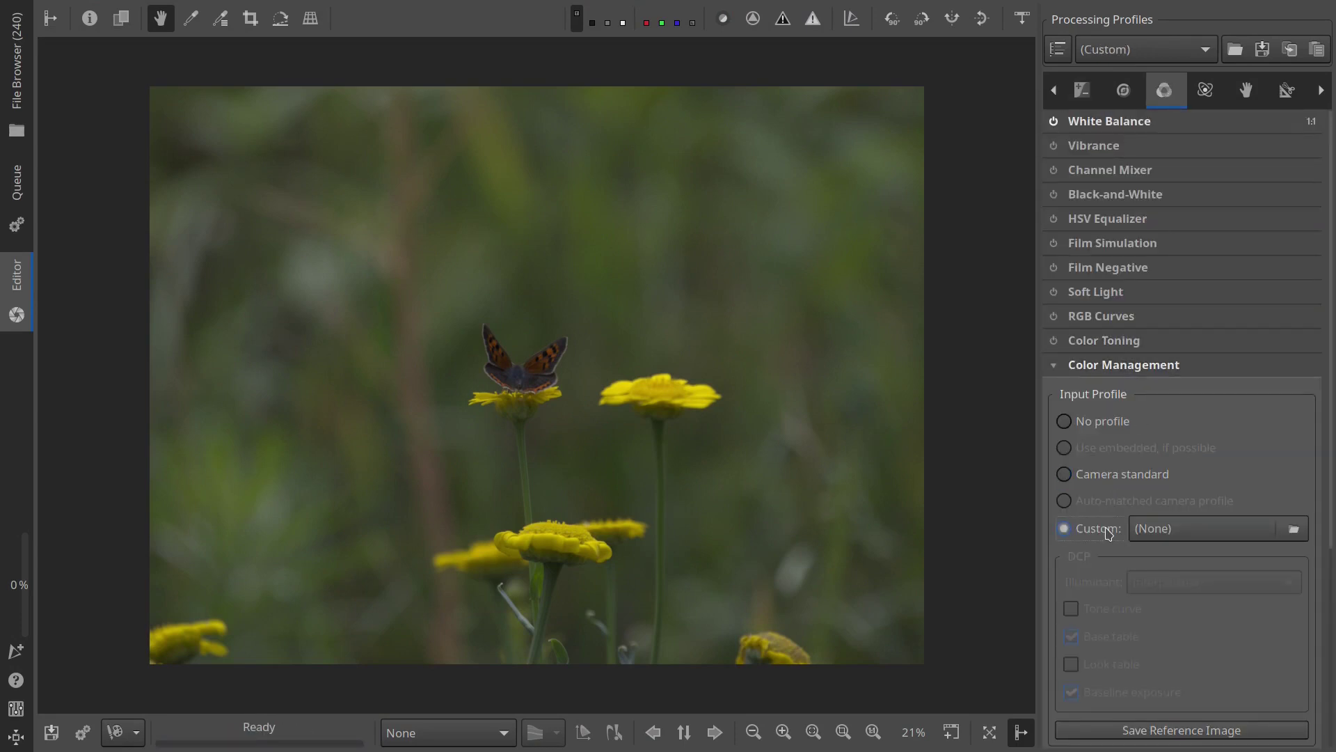
click(1157, 531)
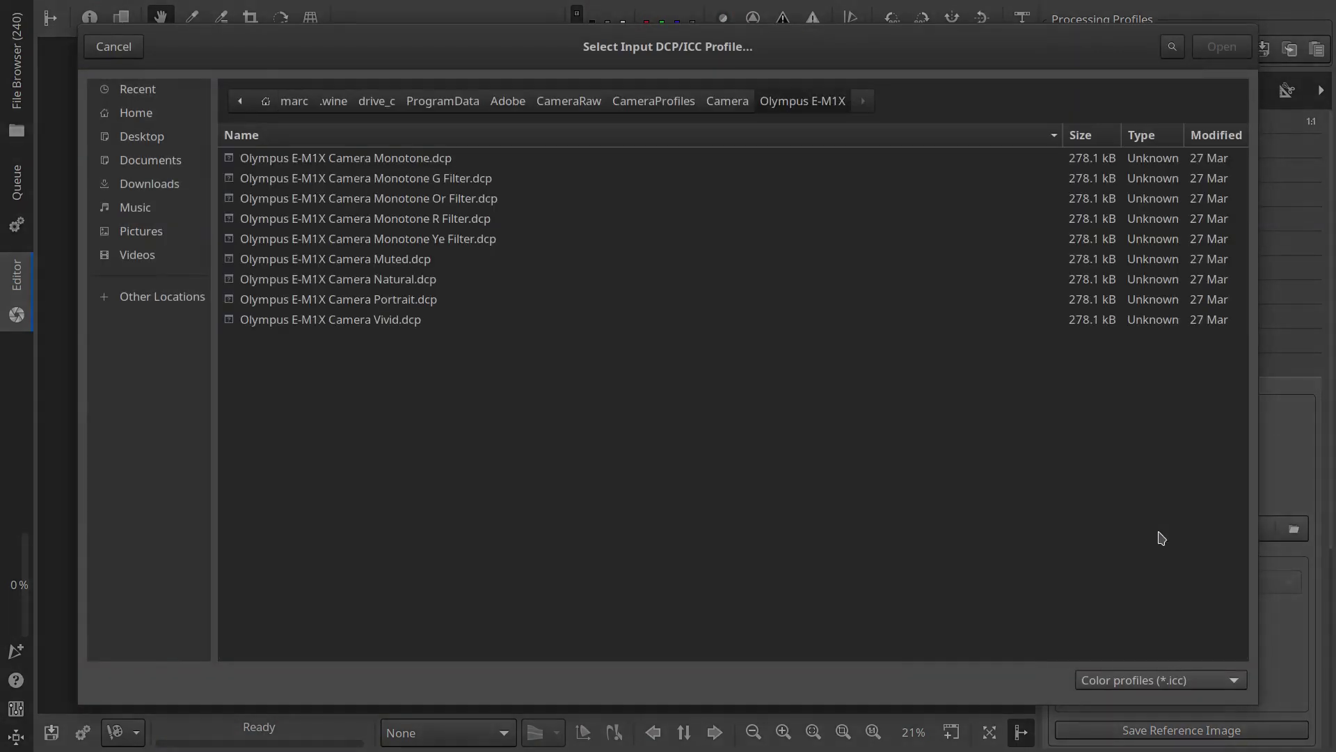
click(360, 281)
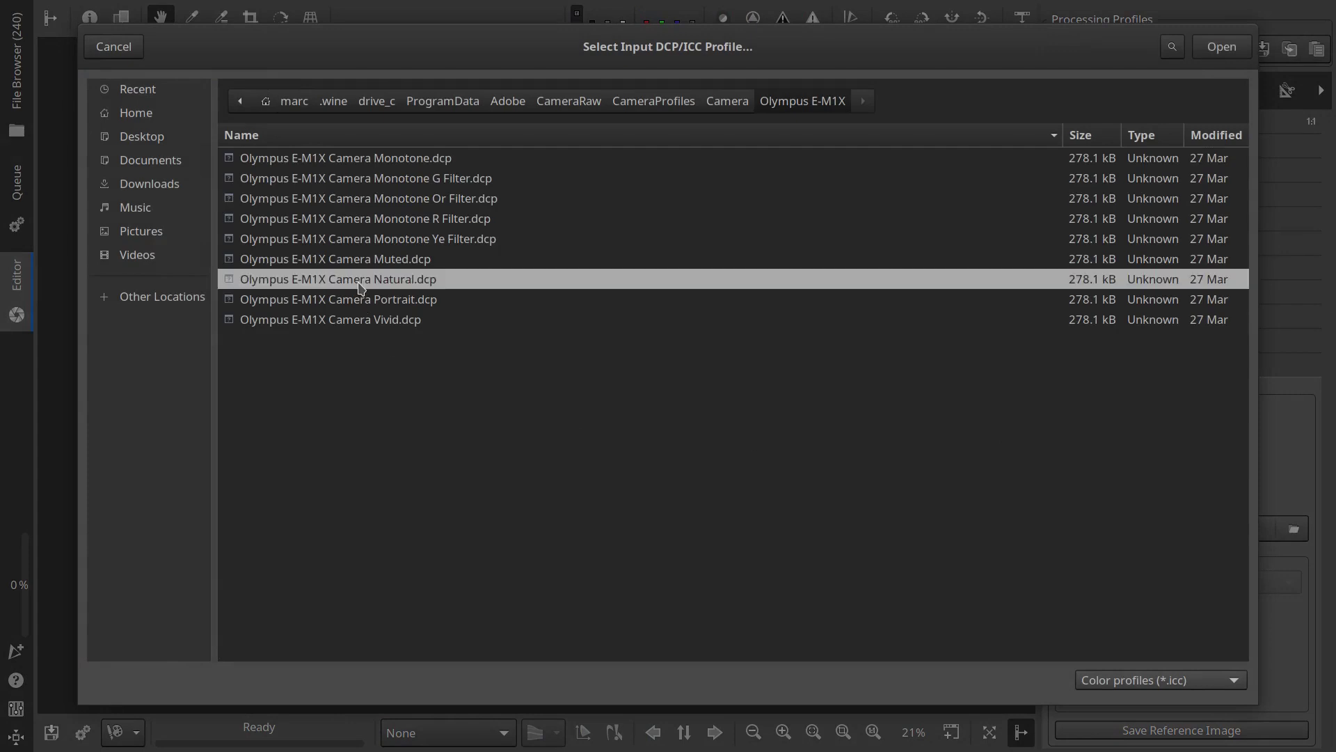
click(1222, 47)
click(1072, 610)
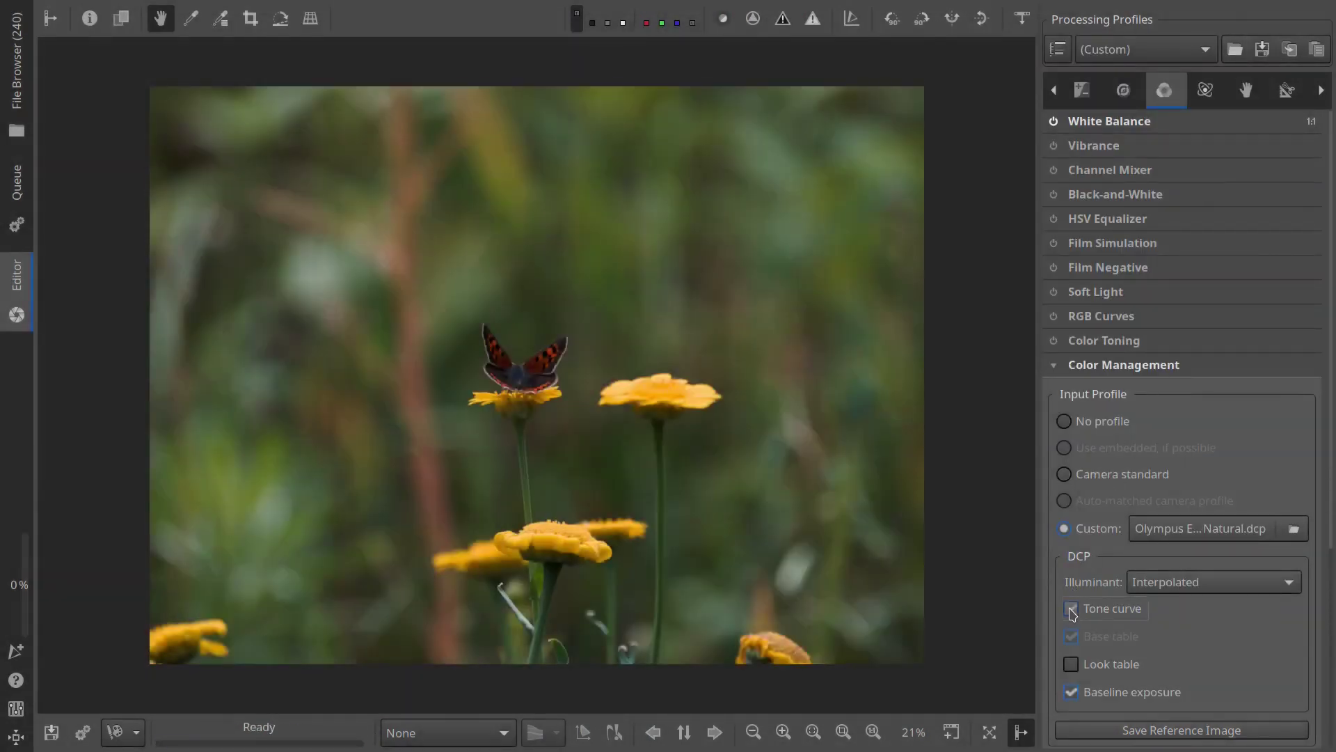
click(1071, 664)
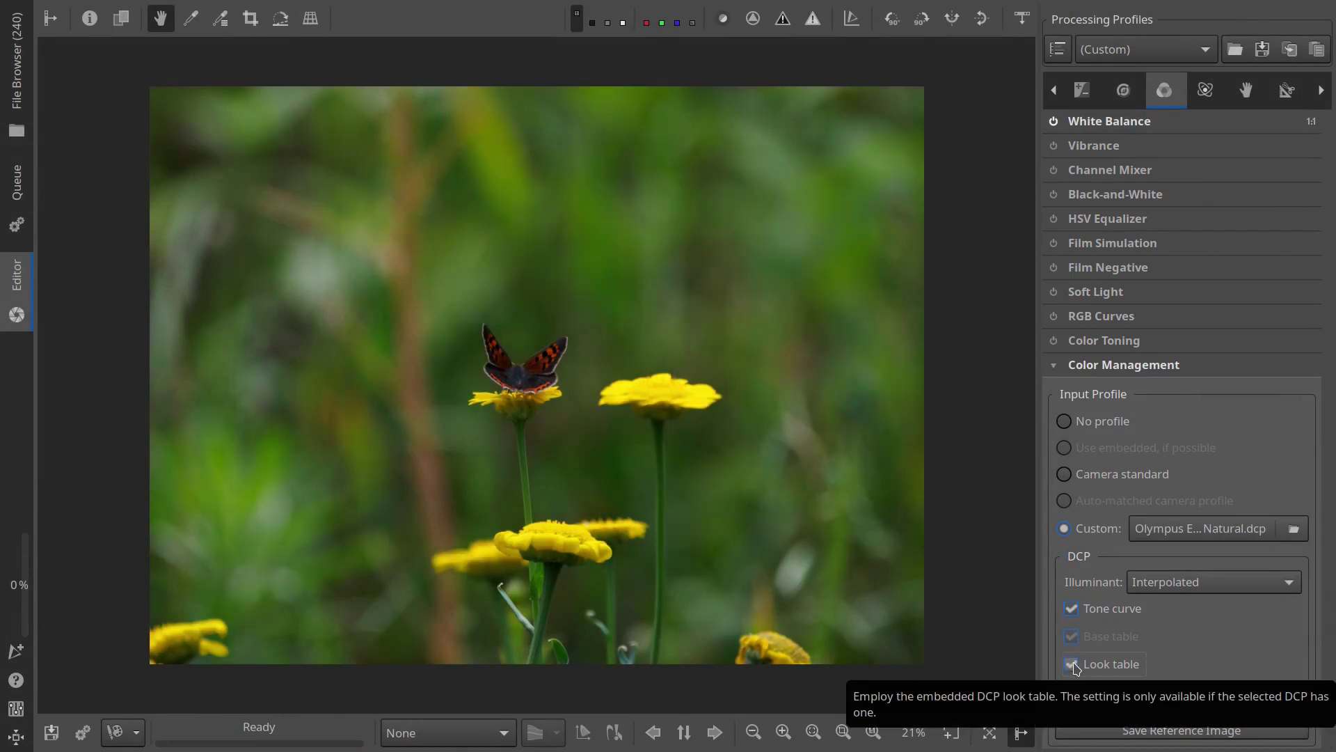
click(1083, 92)
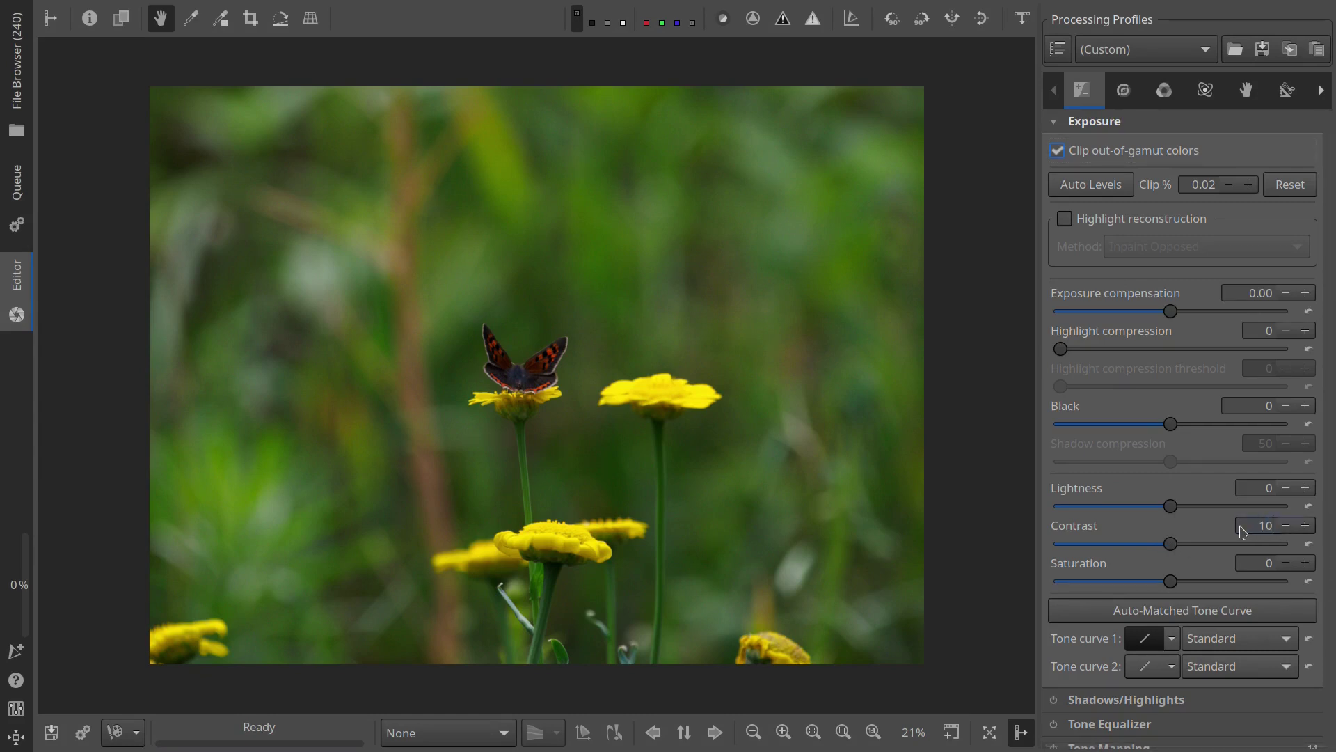
- Set Contrast 10, Saturation 10 and Exposure compensation 0.50, then apply an auto-matched tone curve
text(10)
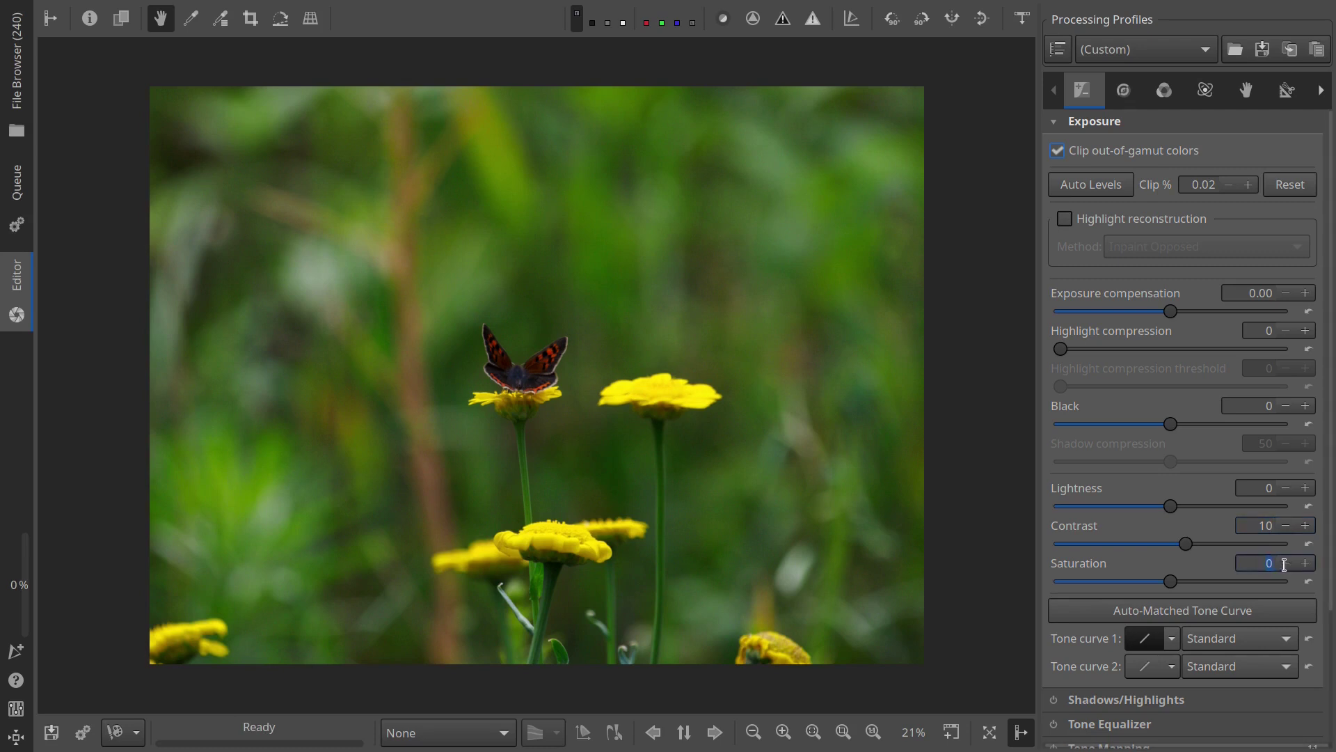
text(10)
text(0.5)
key(Return)
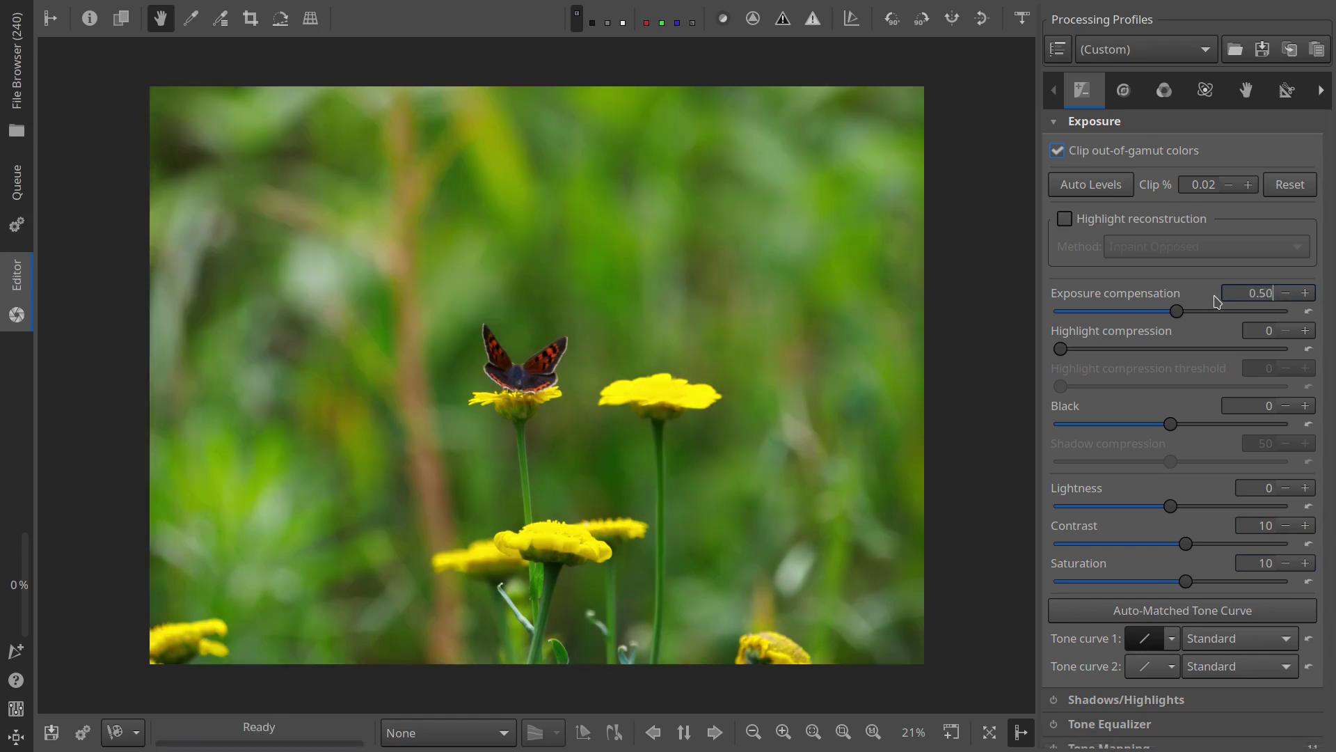
click(1243, 612)
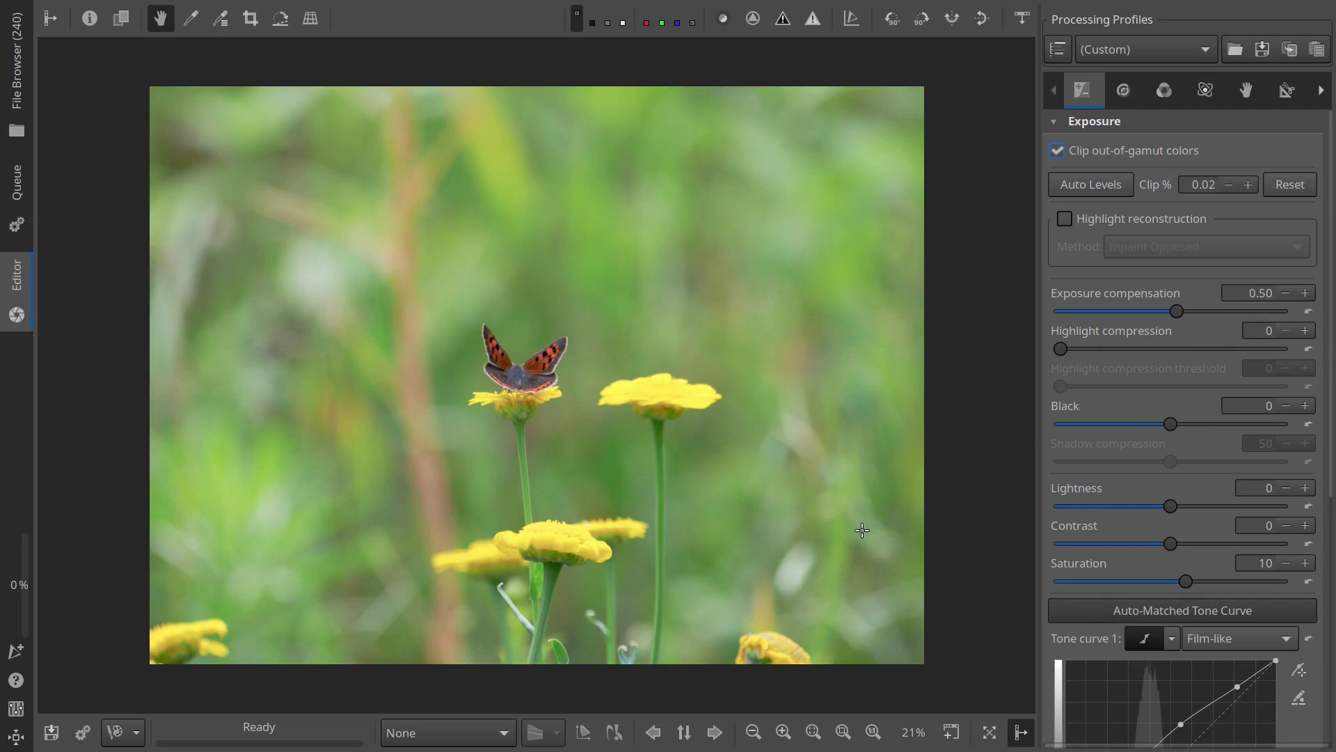
click(873, 732)
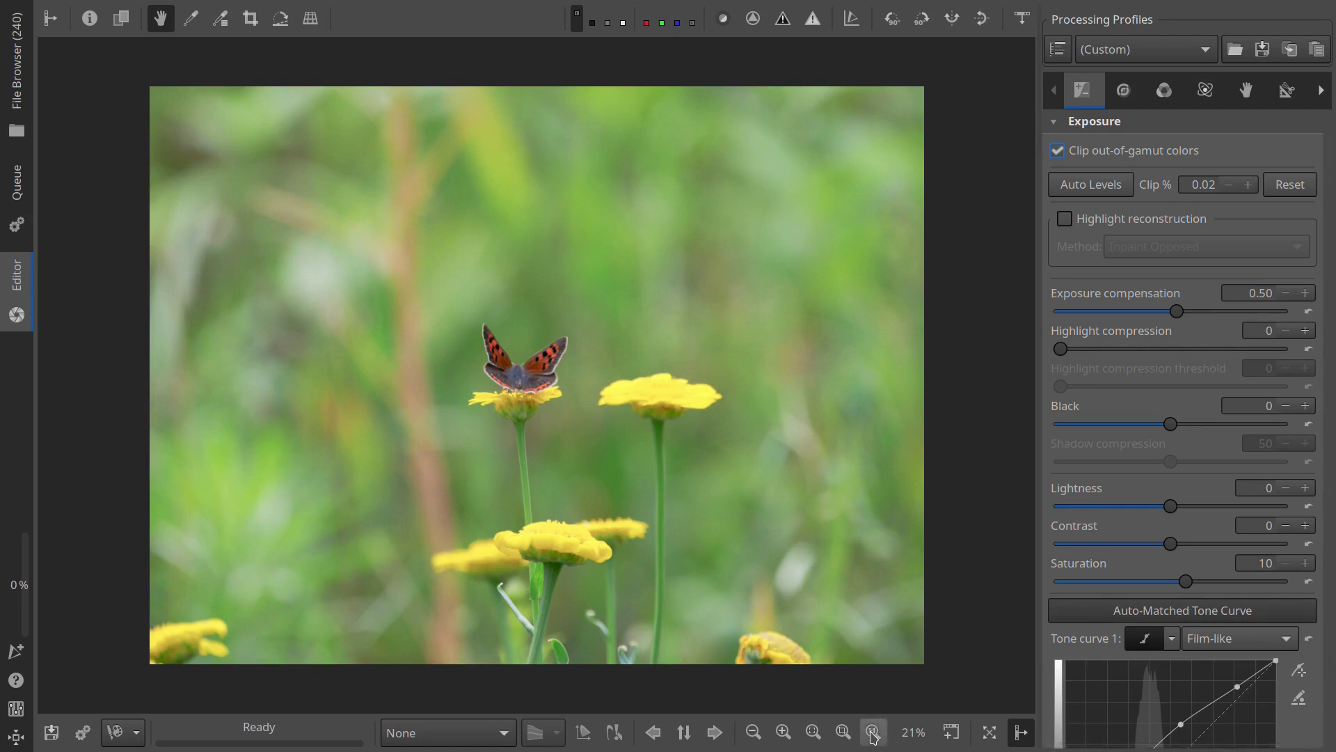
drag(512, 478, 527, 490)
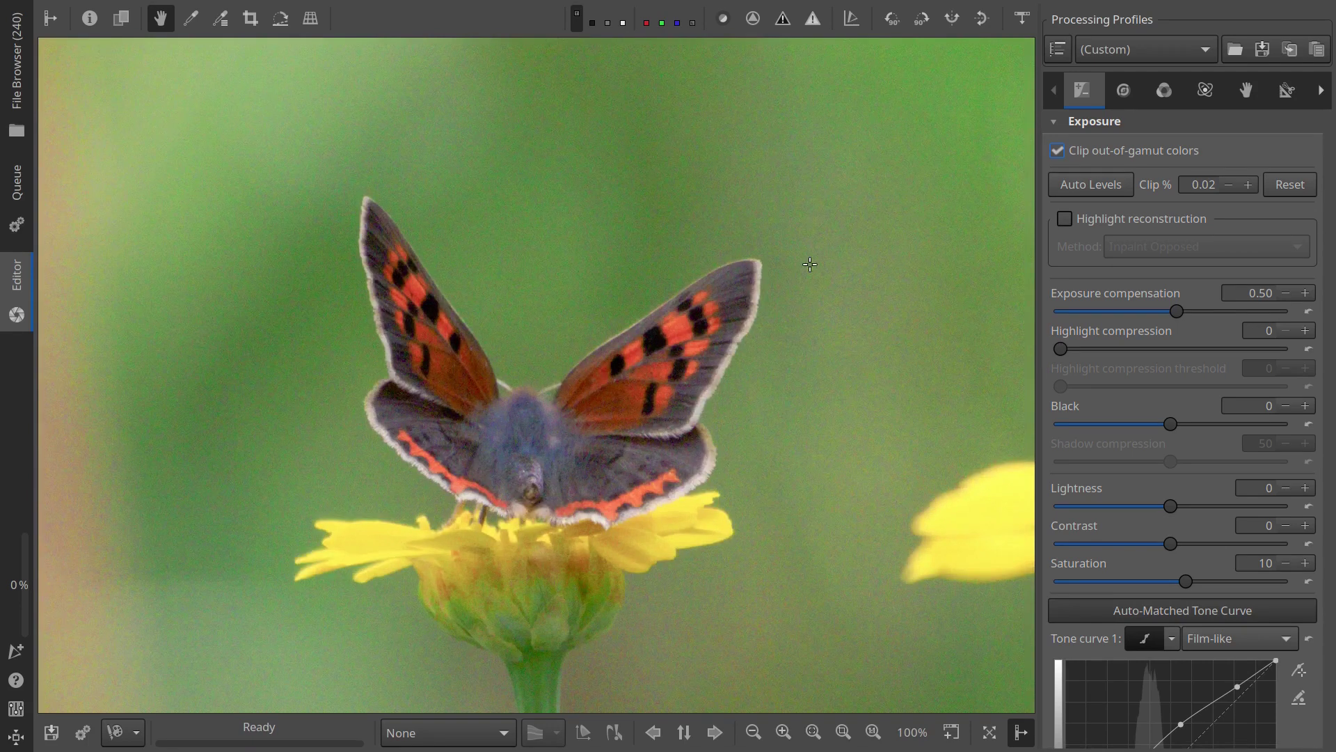
- Enable edges-only Unsharp Mask sharpening on the butterfly with Radius 0.58 and Amount 164
click(1124, 91)
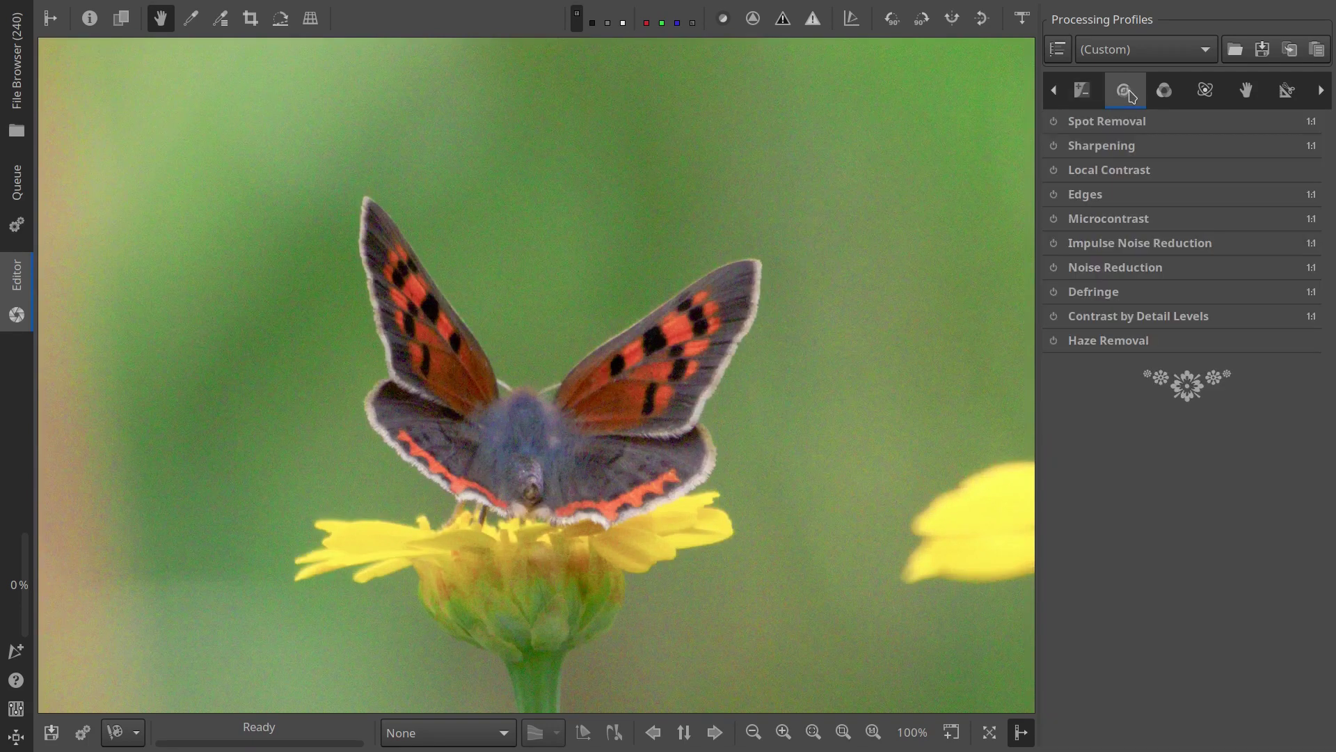
click(1104, 152)
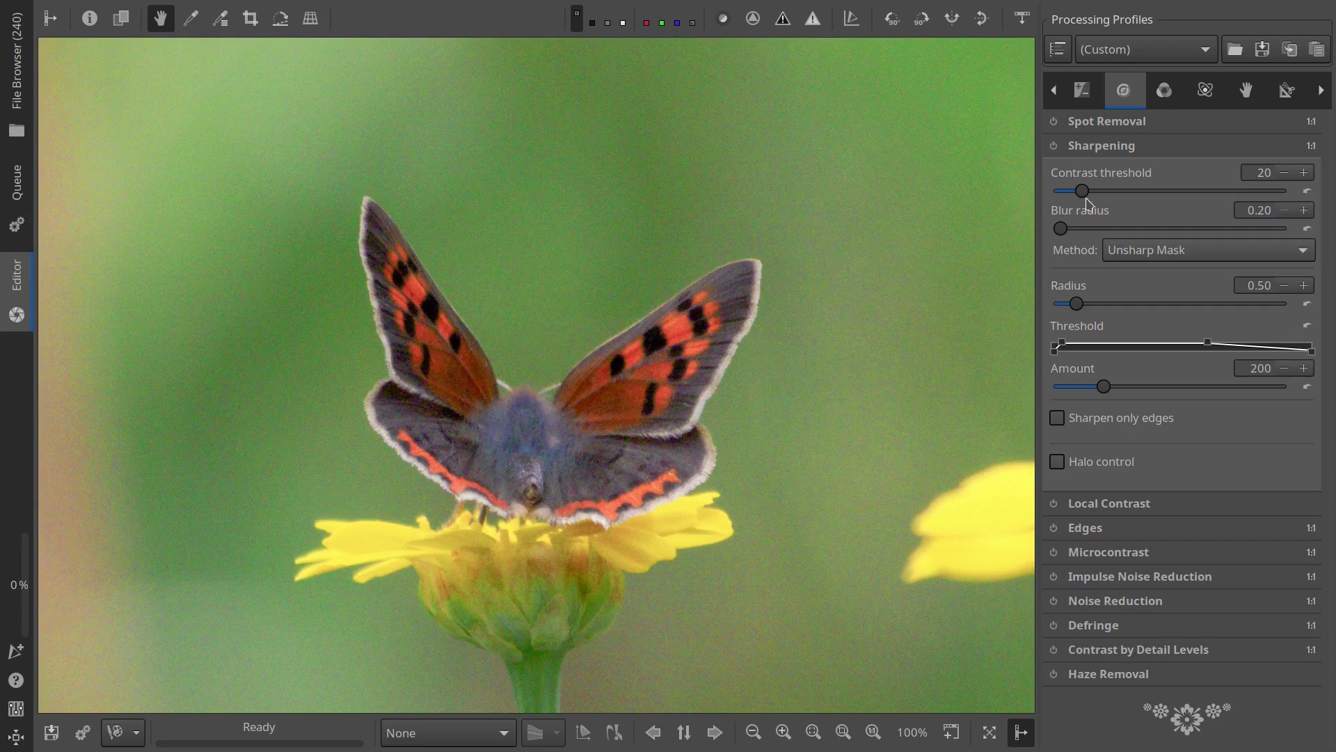
click(1058, 418)
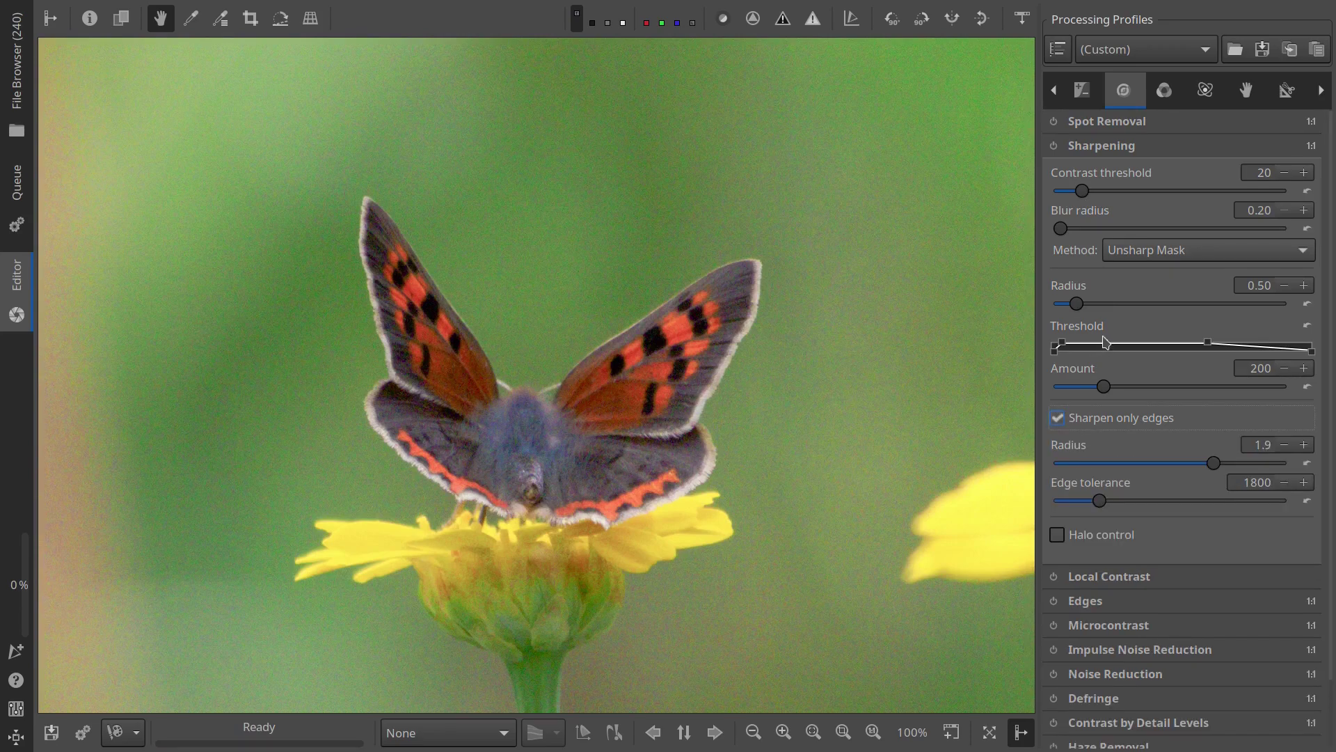
mouse_move(1079, 311)
mouse_down()
mouse_move(1254, 311)
mouse_move(1061, 318)
mouse_move(1140, 306)
mouse_move(1250, 307)
mouse_move(1074, 321)
mouse_move(1255, 319)
mouse_move(1091, 317)
mouse_up()
click(1055, 148)
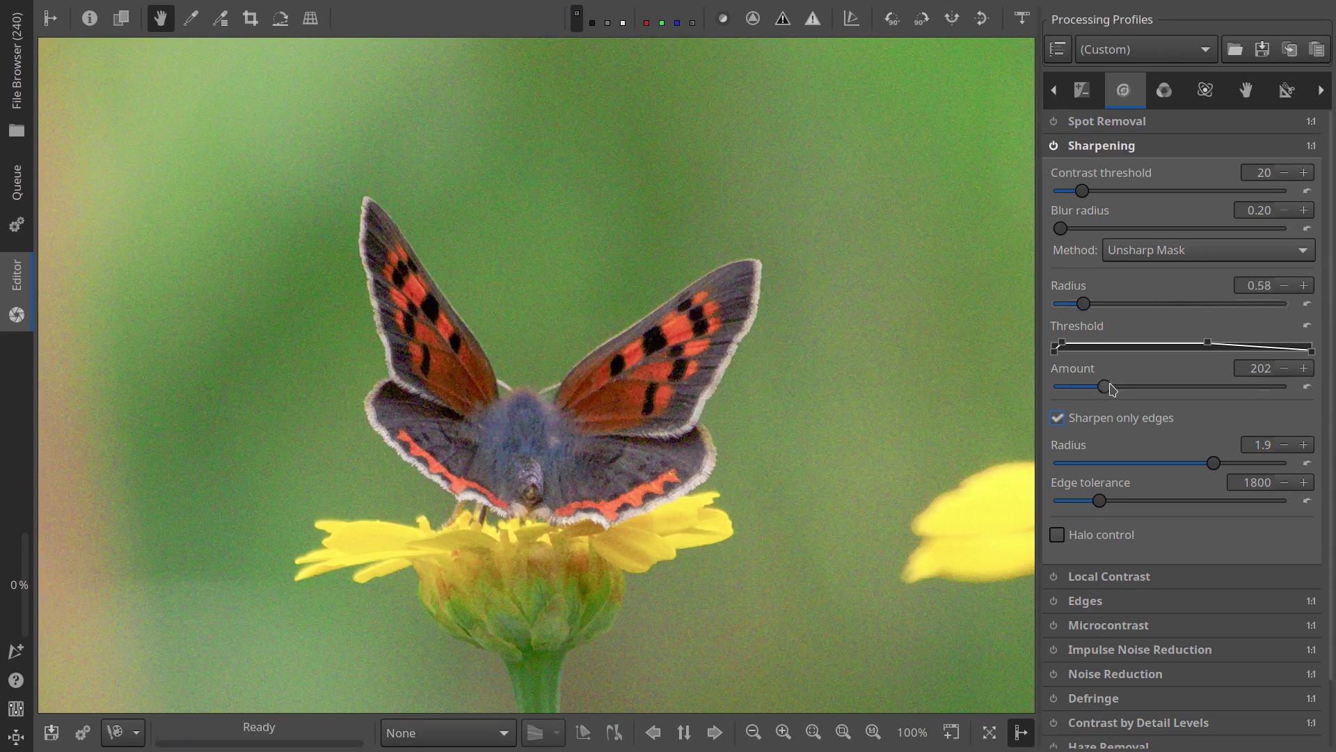
mouse_move(1112, 390)
mouse_down()
mouse_move(1260, 390)
mouse_move(1096, 387)
mouse_up()
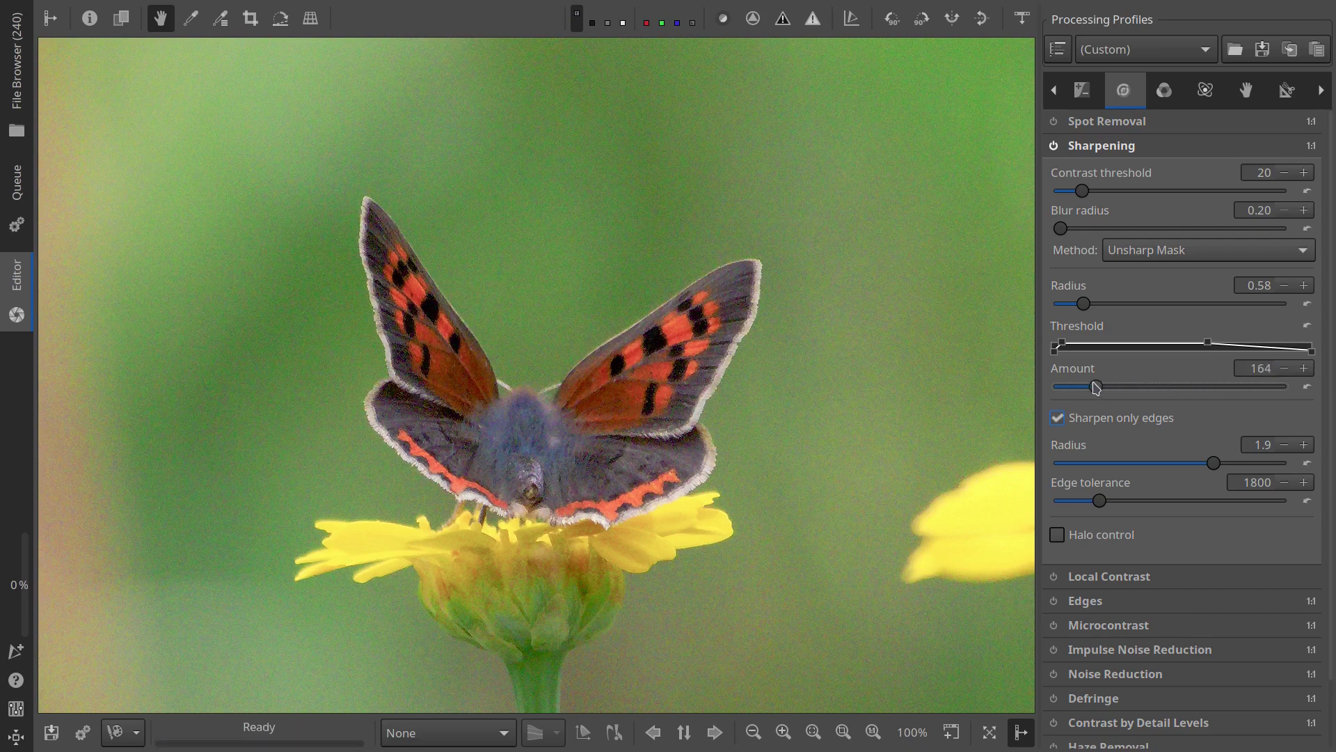
- Using the focus mask, tune the butterfly's sharpening to Radius 0.73 and Amount 288, then hide the mask
click(724, 19)
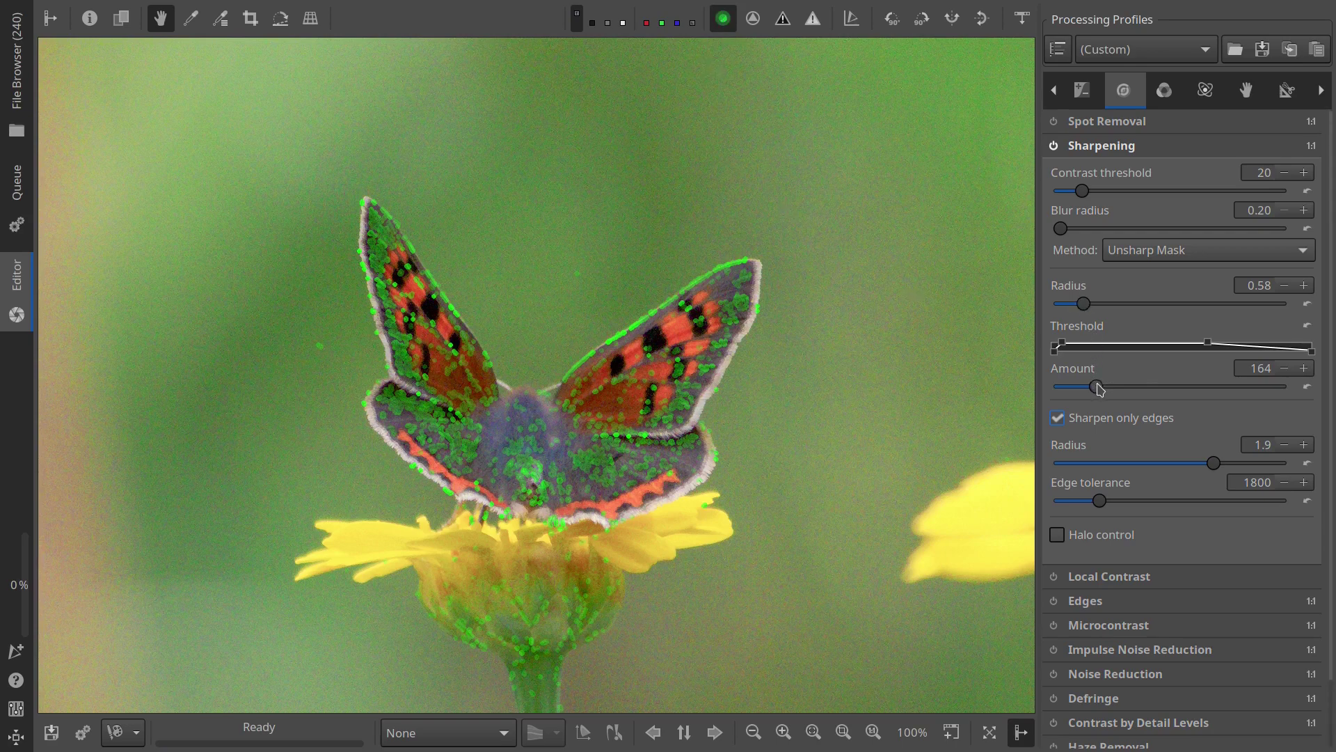
drag(1098, 388, 1114, 388)
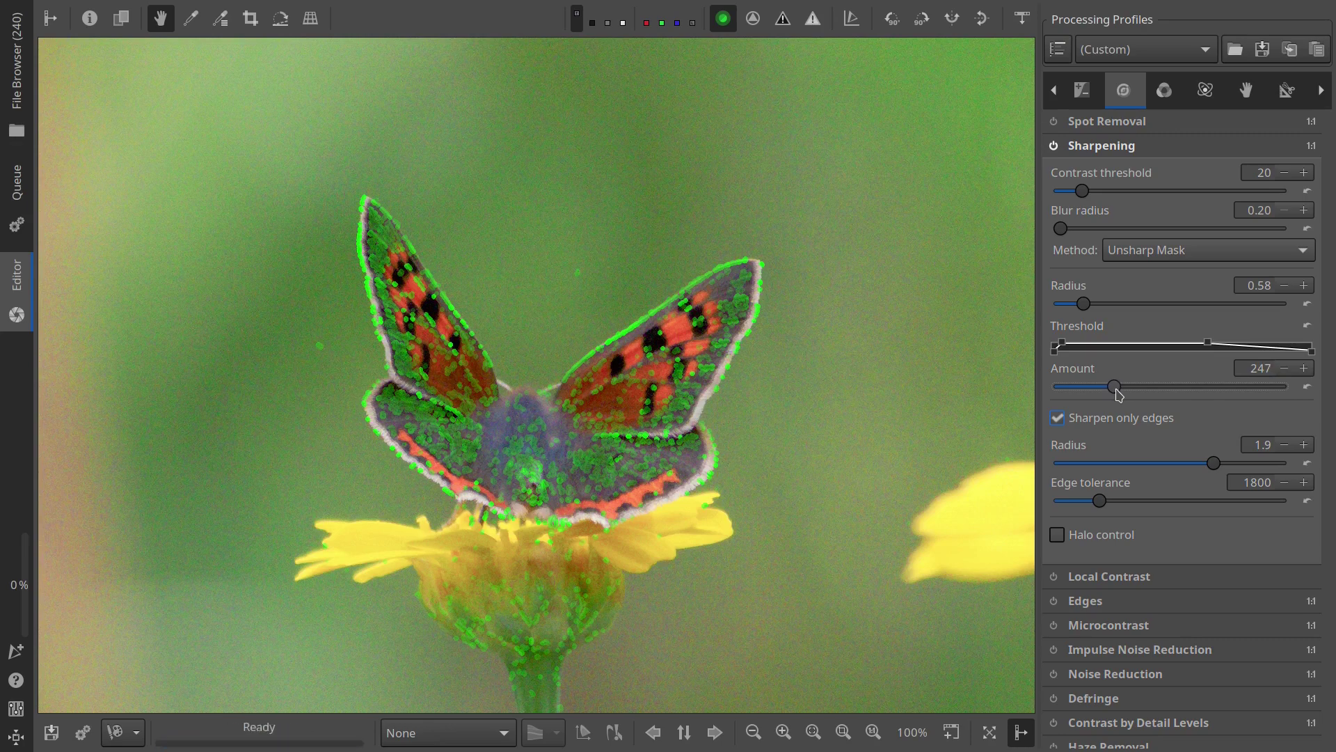
drag(1084, 304, 1098, 331)
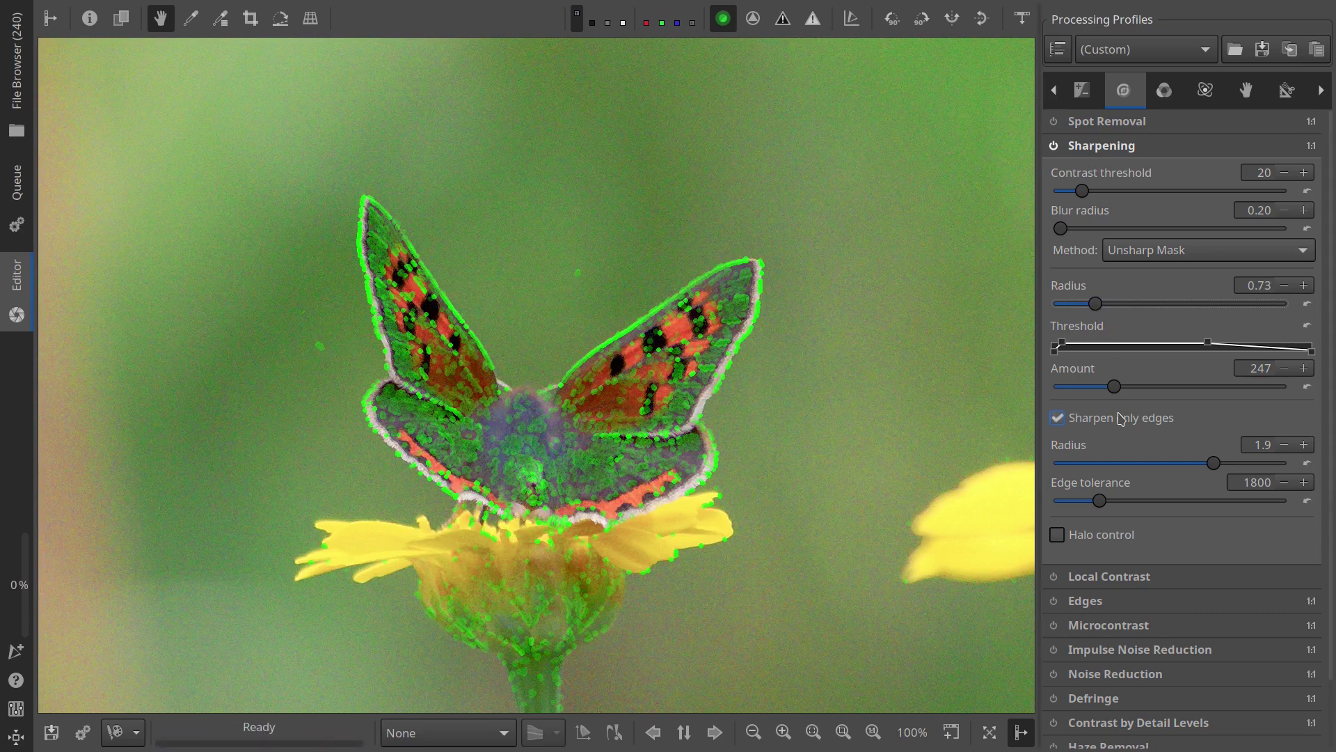
drag(1111, 396, 1124, 399)
click(731, 22)
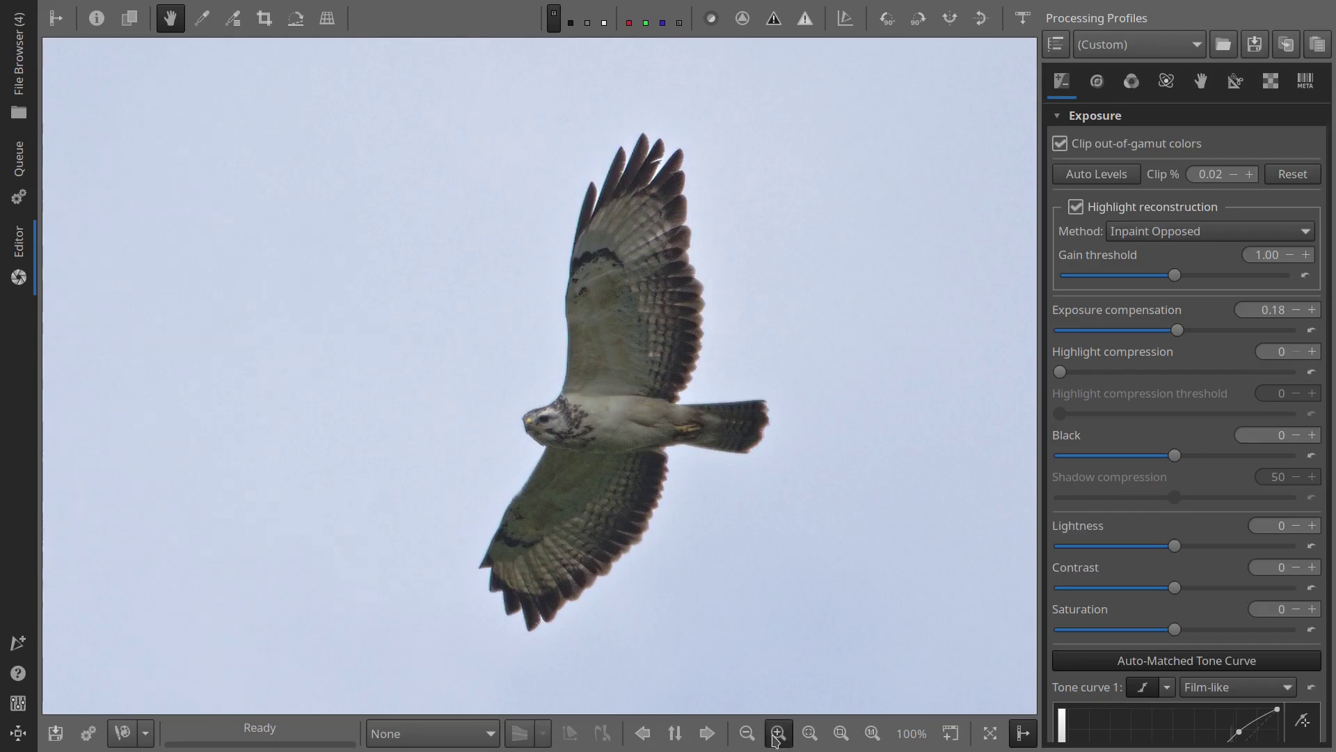
- Zoom the hawk photo to 200% and show its focus mask with the Detail tools open
click(777, 735)
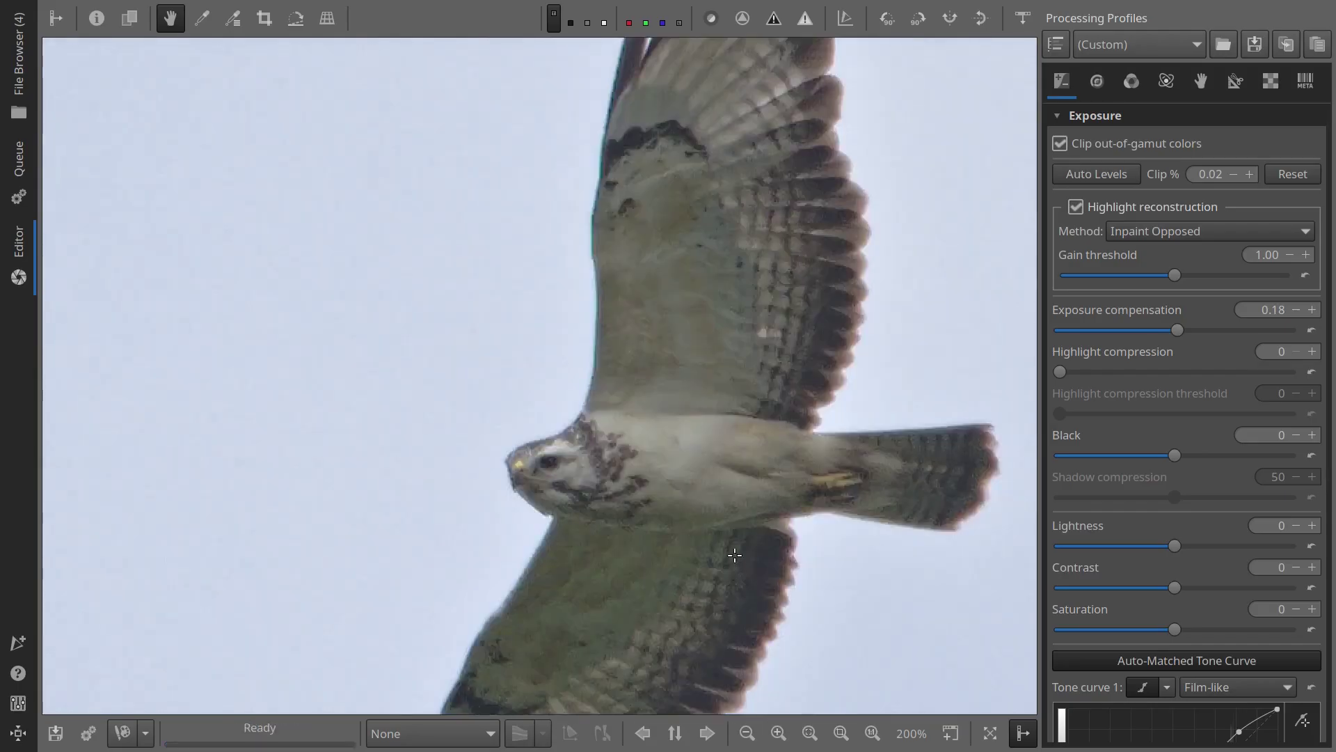
scroll(731, 555, up, 1)
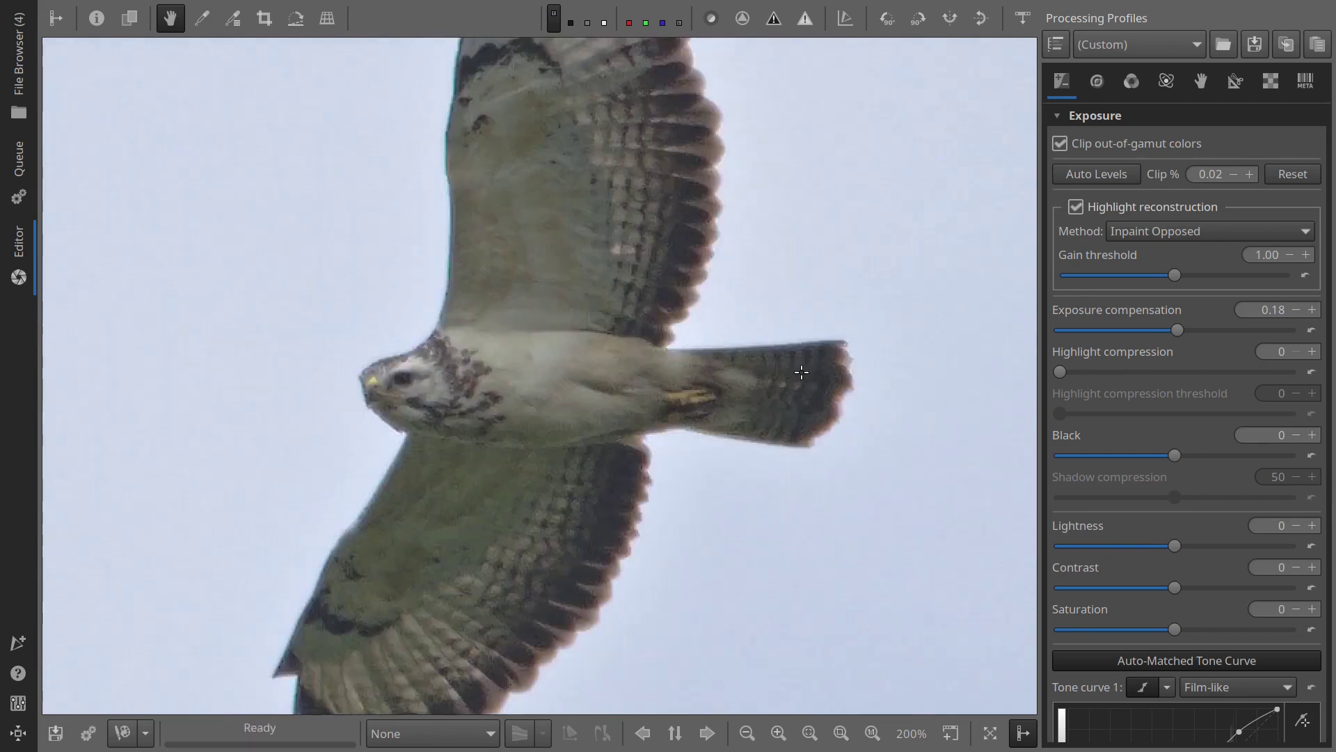
click(1097, 82)
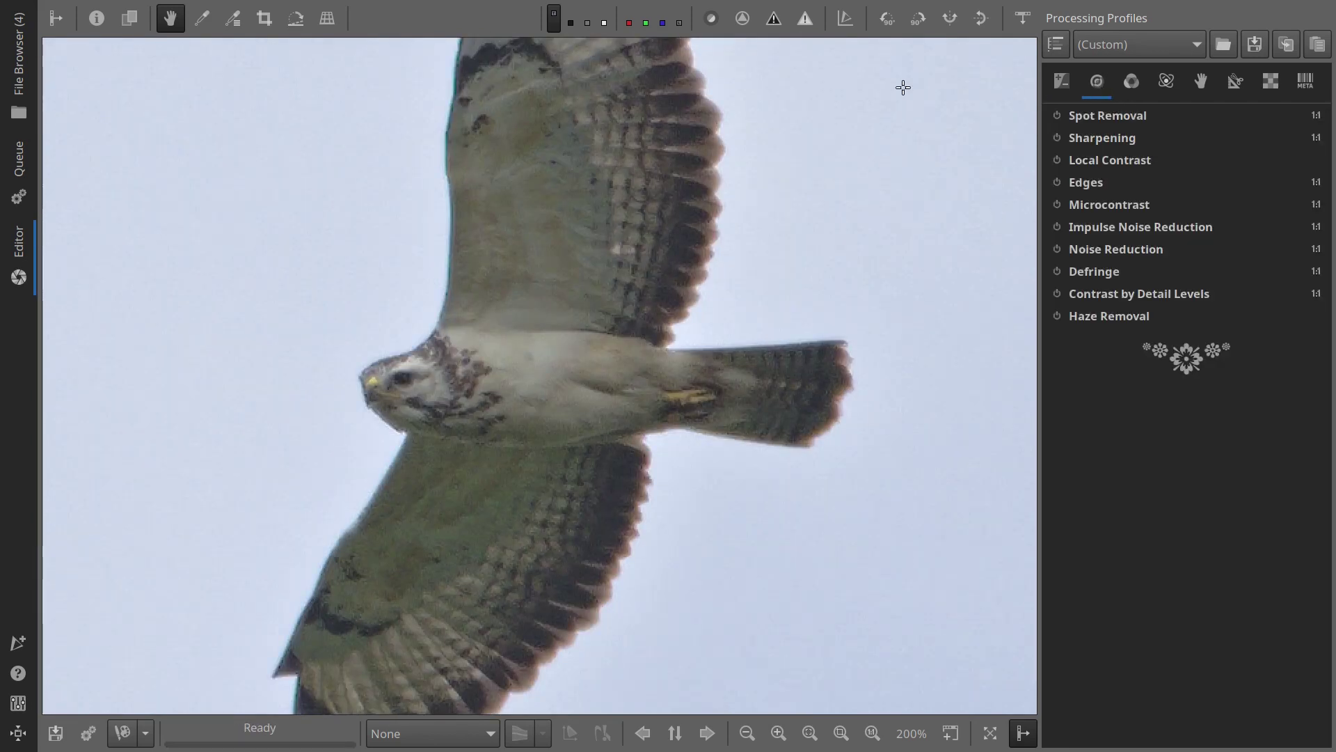
click(712, 23)
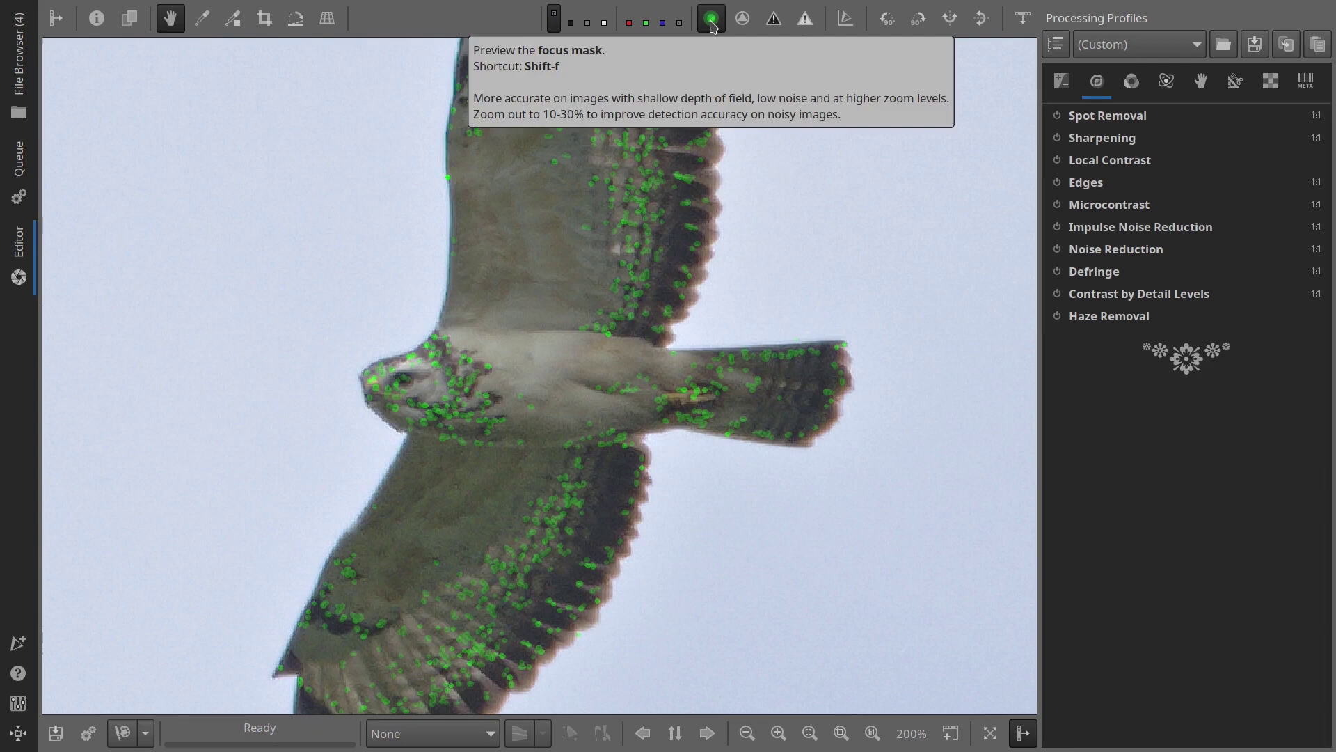
- Turn on edges-only Unsharp Mask for the hawk with Amount 250 and Radius raised to 0.71
click(1104, 139)
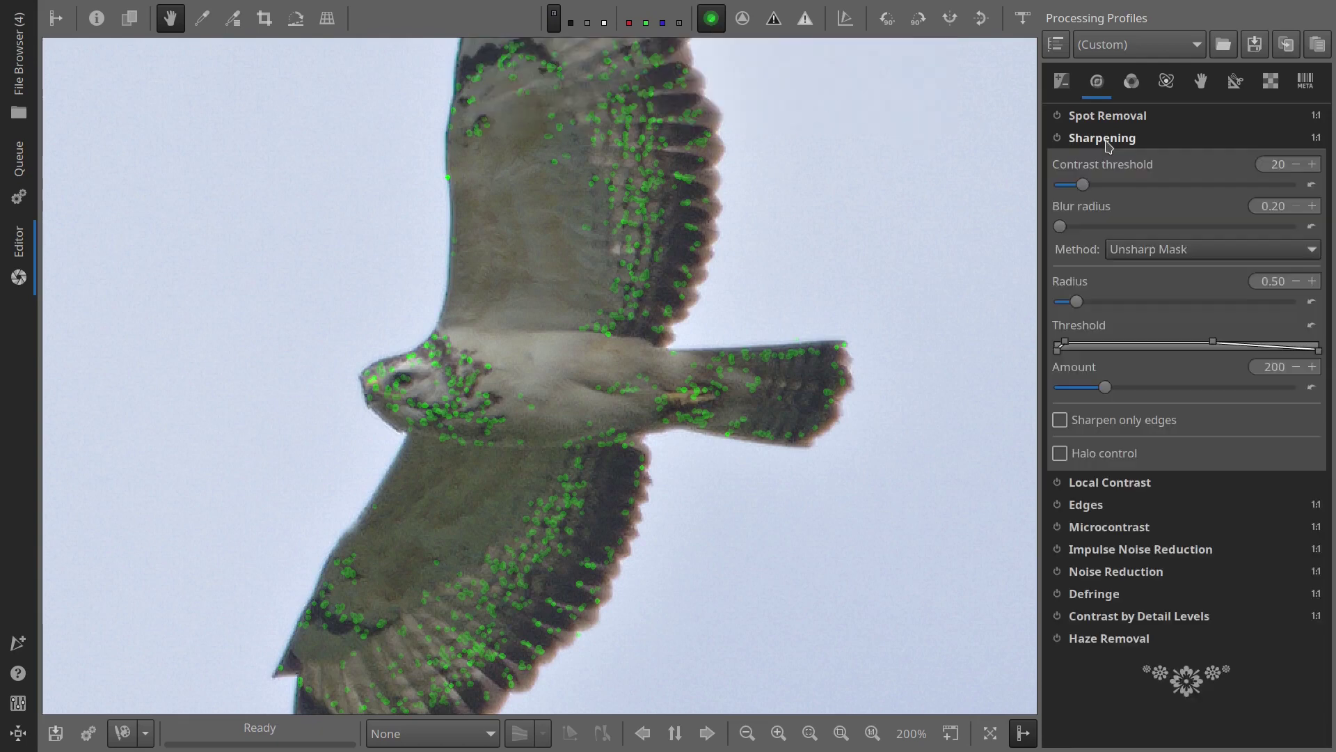
click(1058, 138)
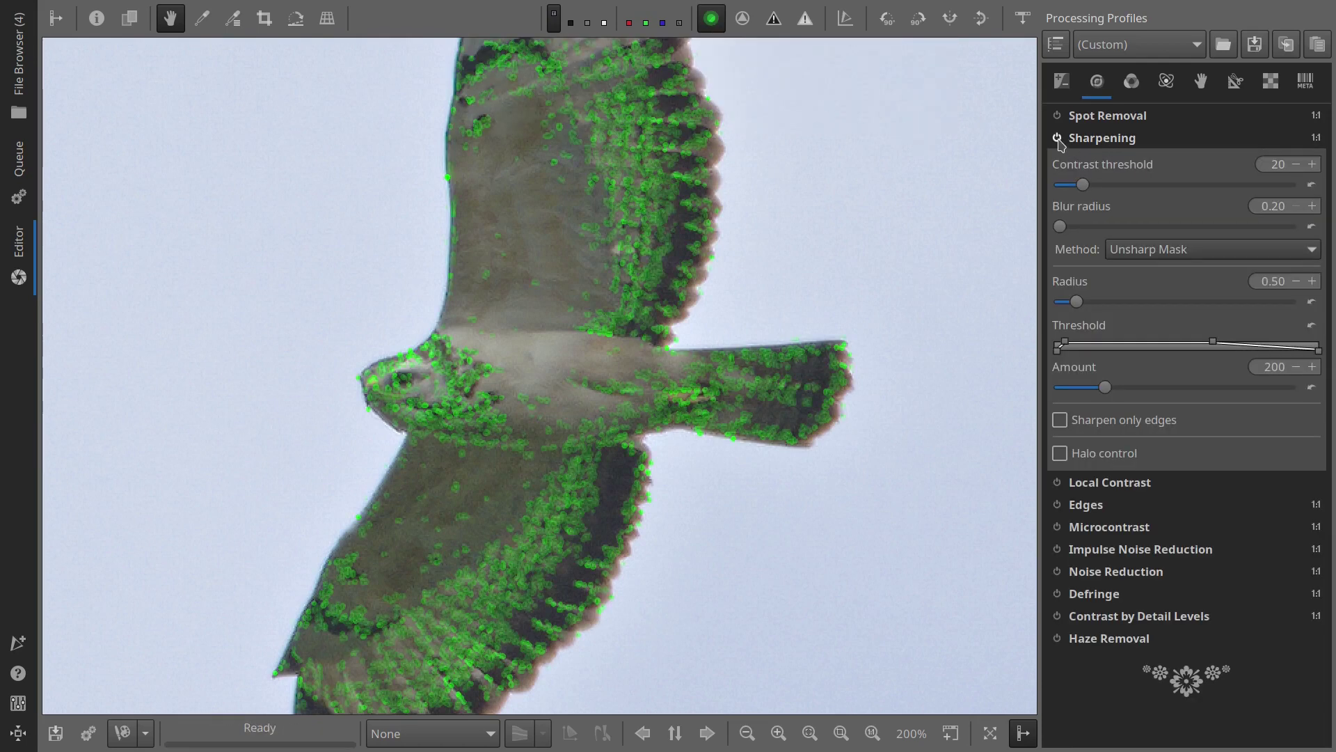
click(1060, 421)
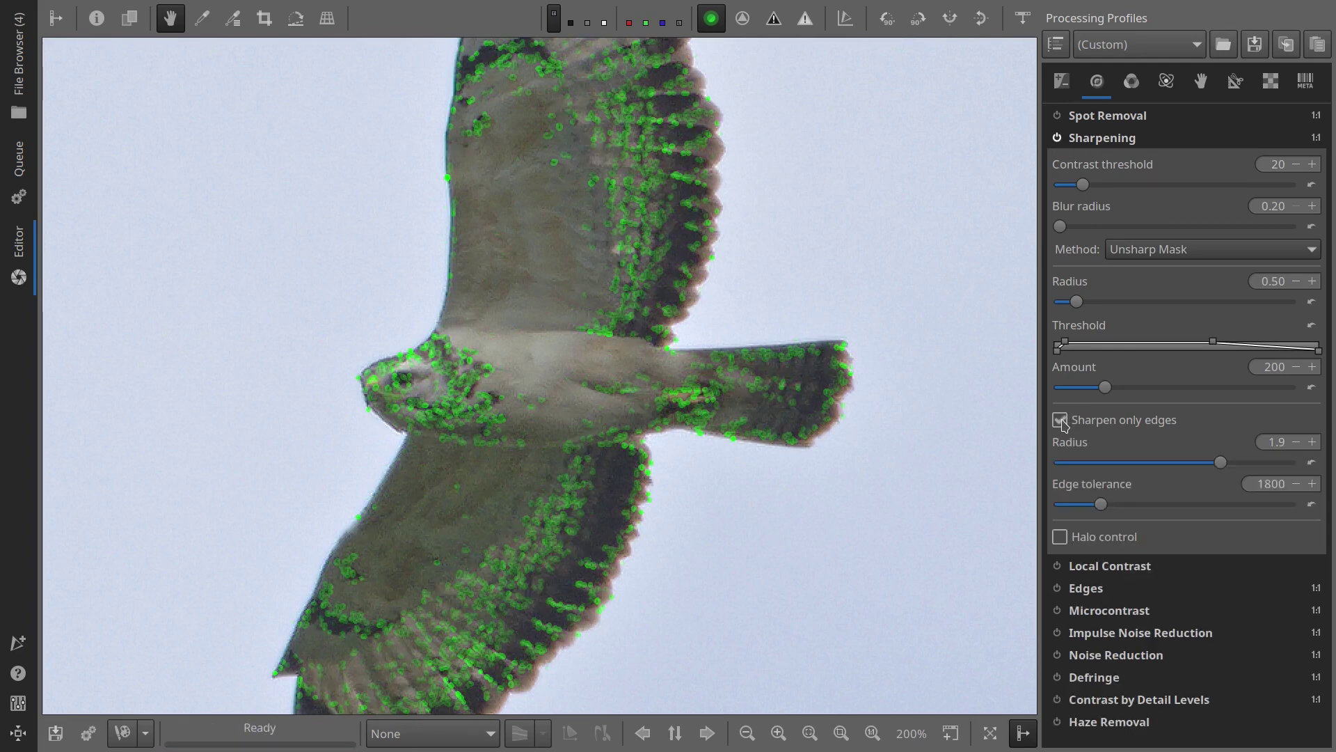
drag(1260, 365, 1286, 366)
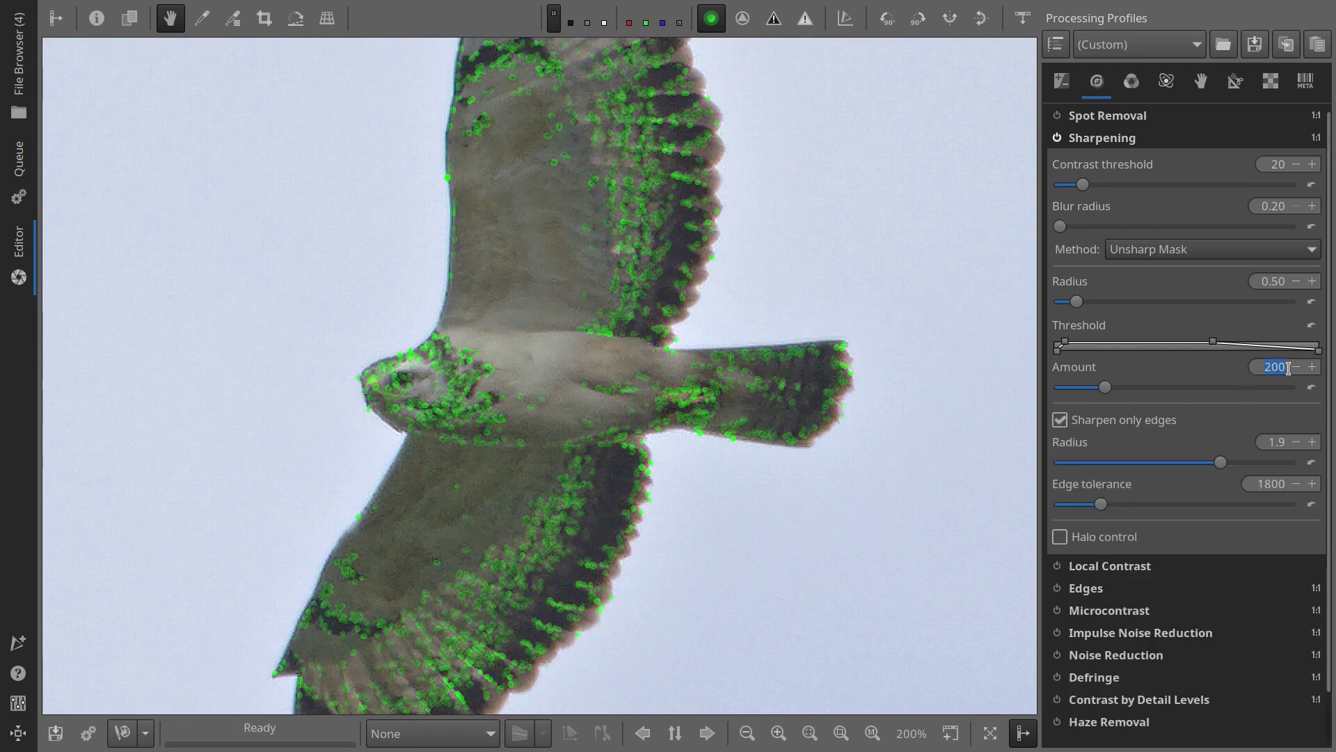
text(250)
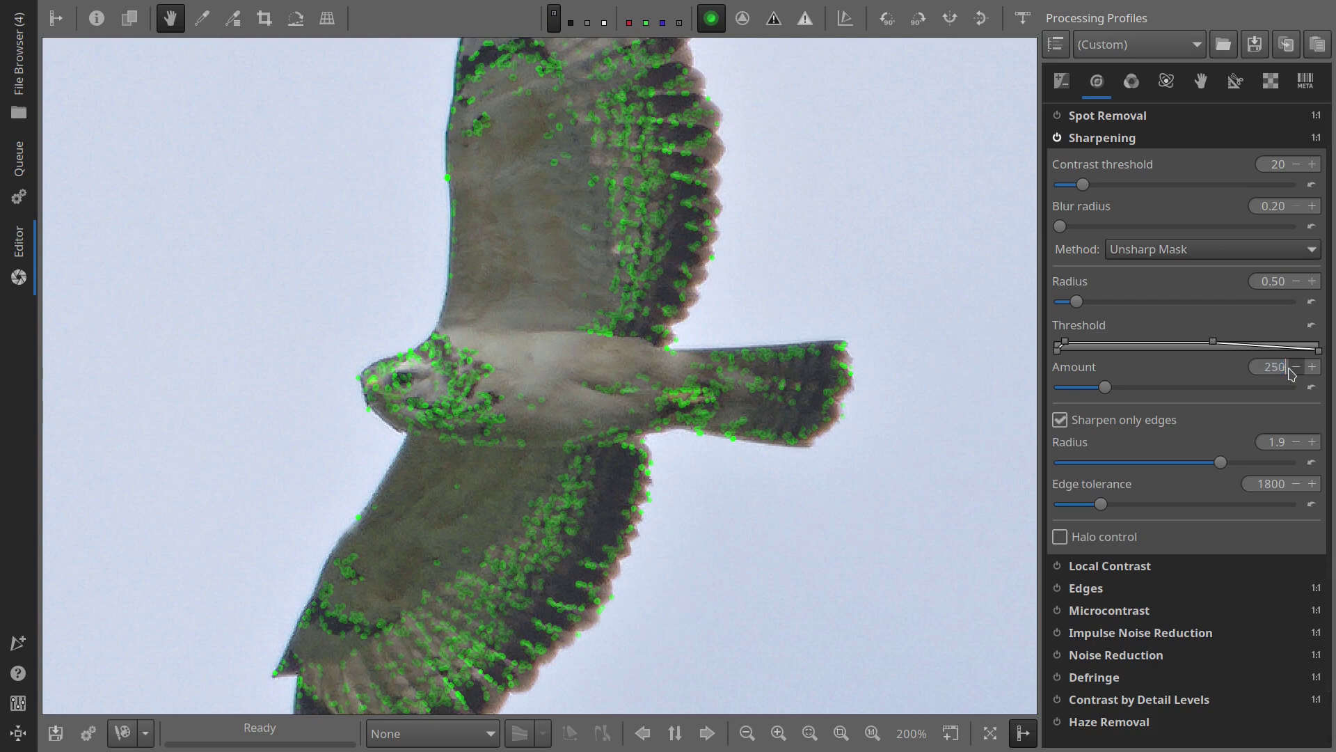
key(Return)
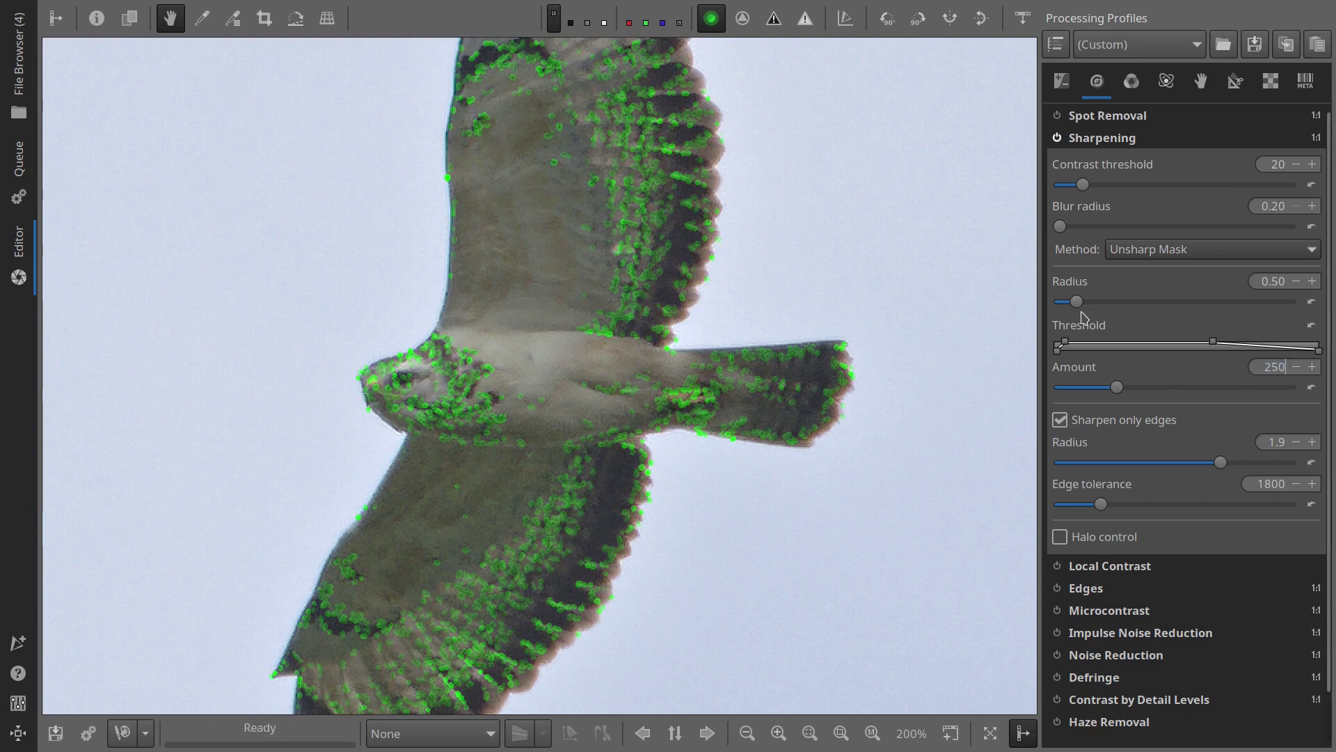
drag(1081, 307, 1100, 333)
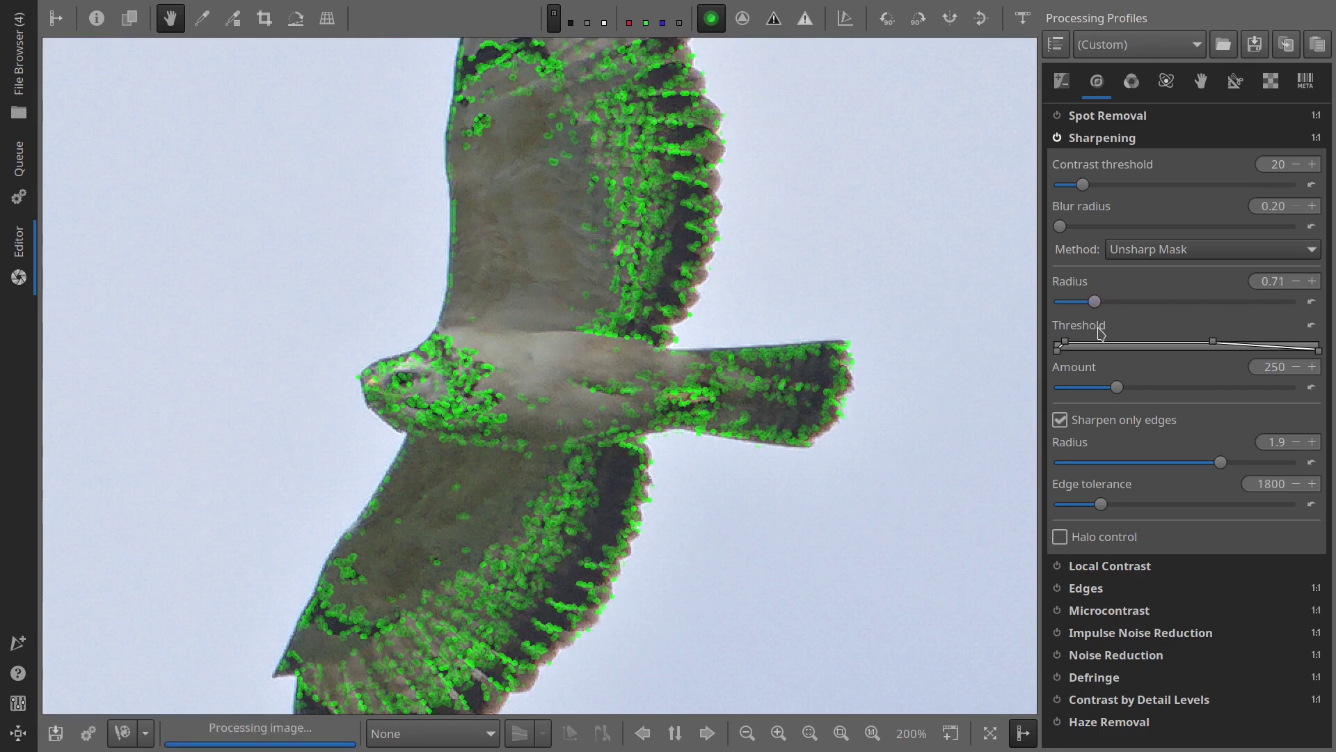
- Hide the focus mask and raise the hawk's sharpening to Radius 0.74 and Amount 350
drag(1102, 334, 1105, 334)
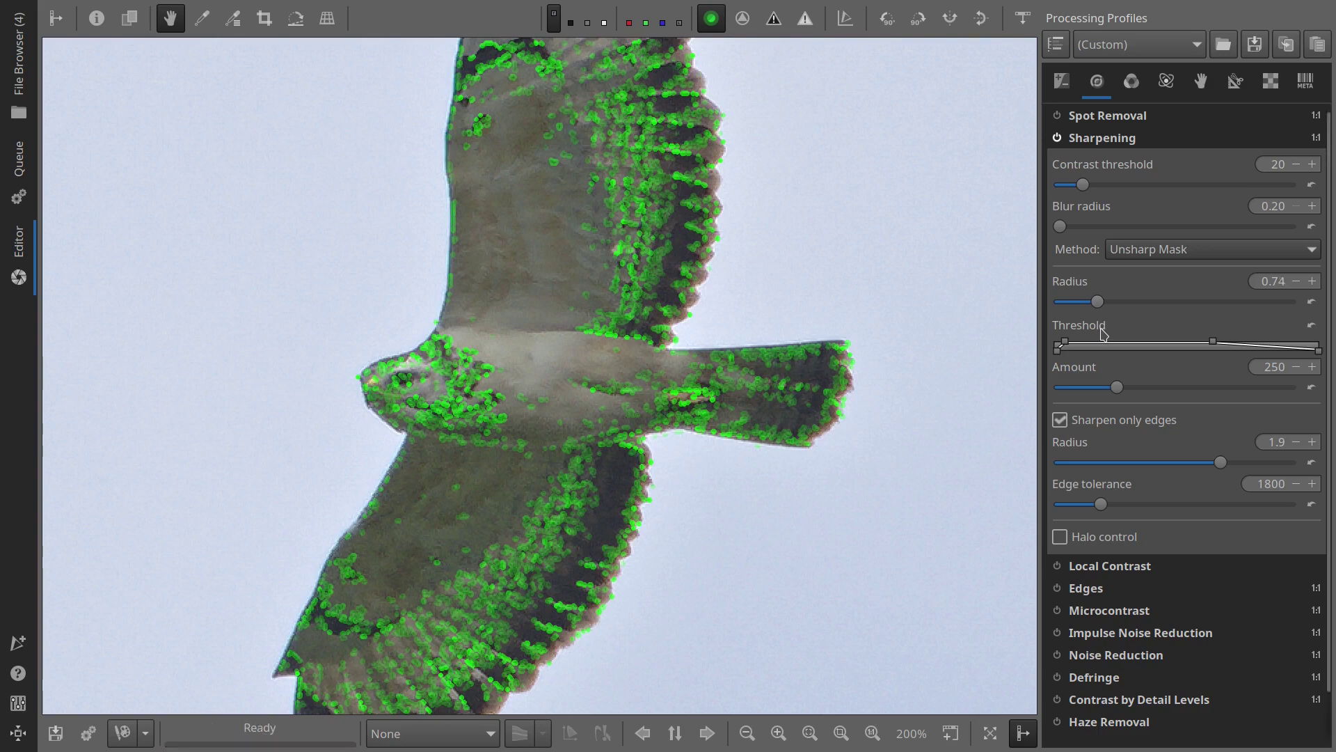
click(712, 25)
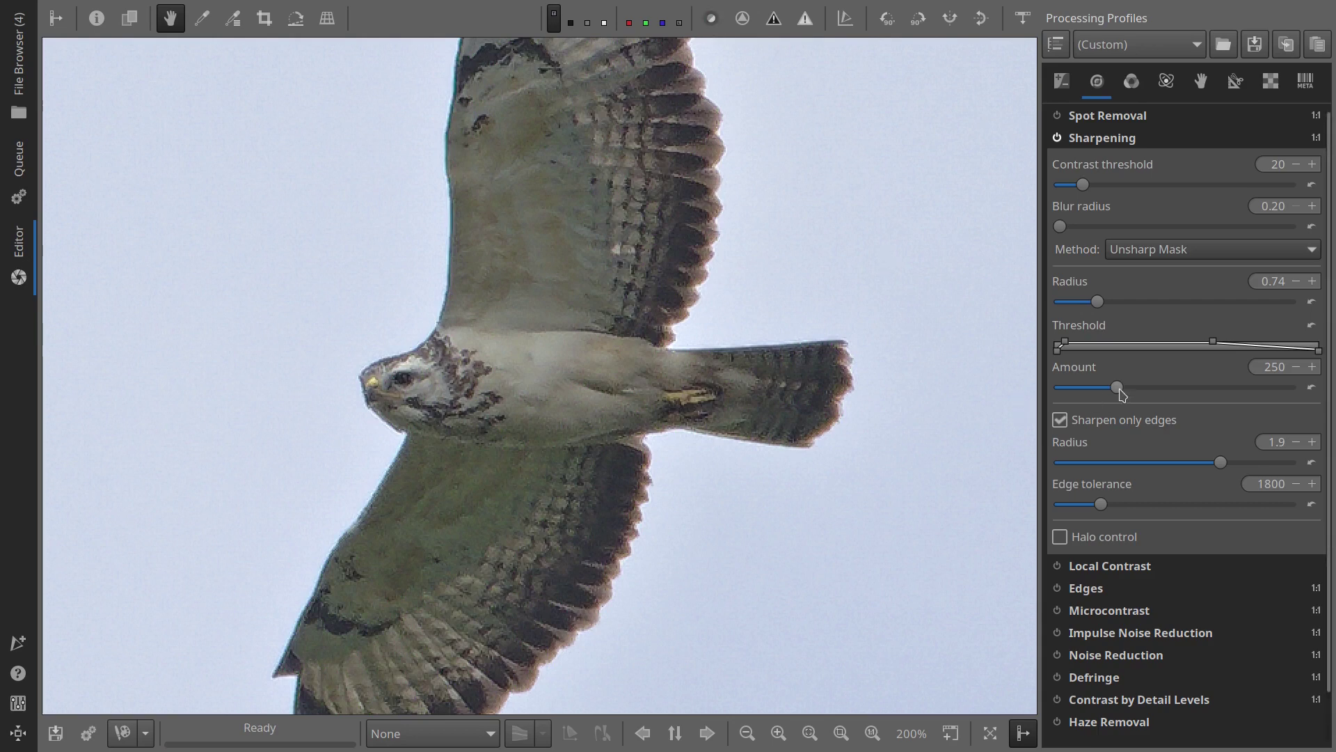
drag(1118, 387, 1147, 394)
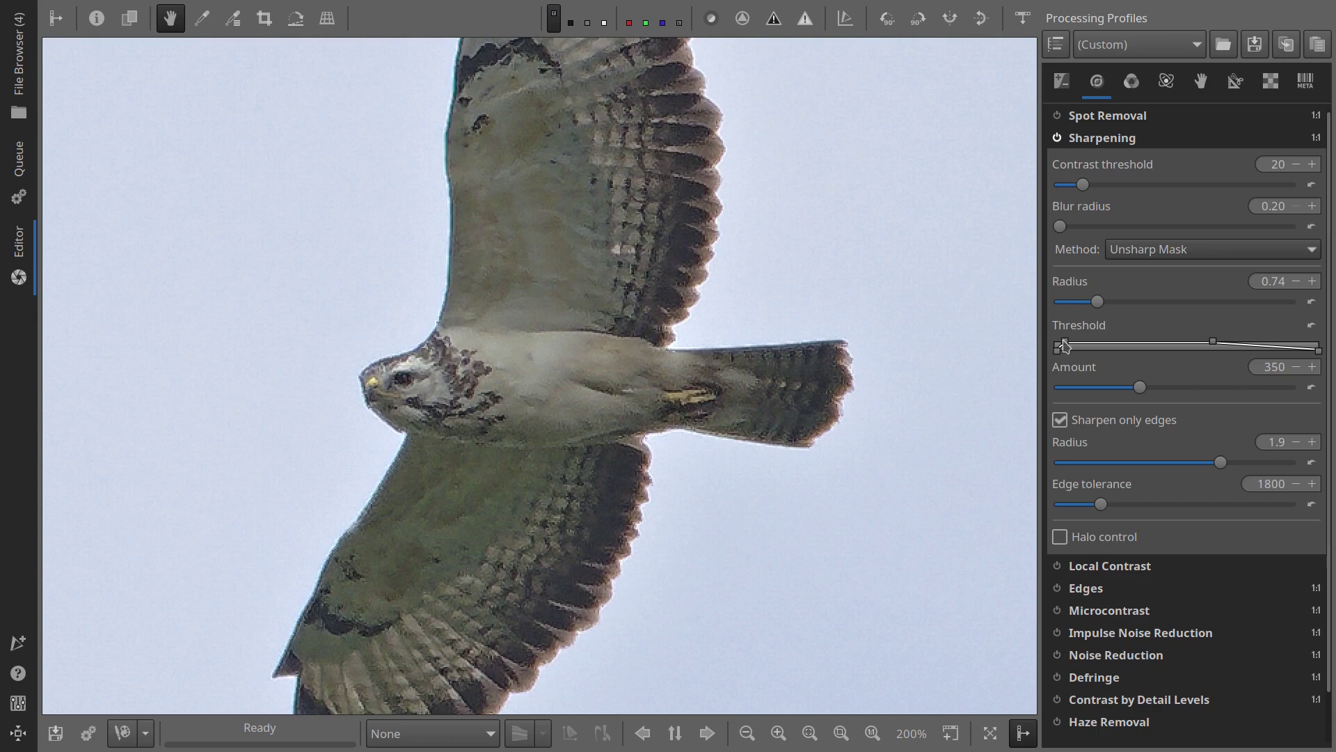
- Leave the focus mask off and fit the whole hawk photo in the preview
click(716, 25)
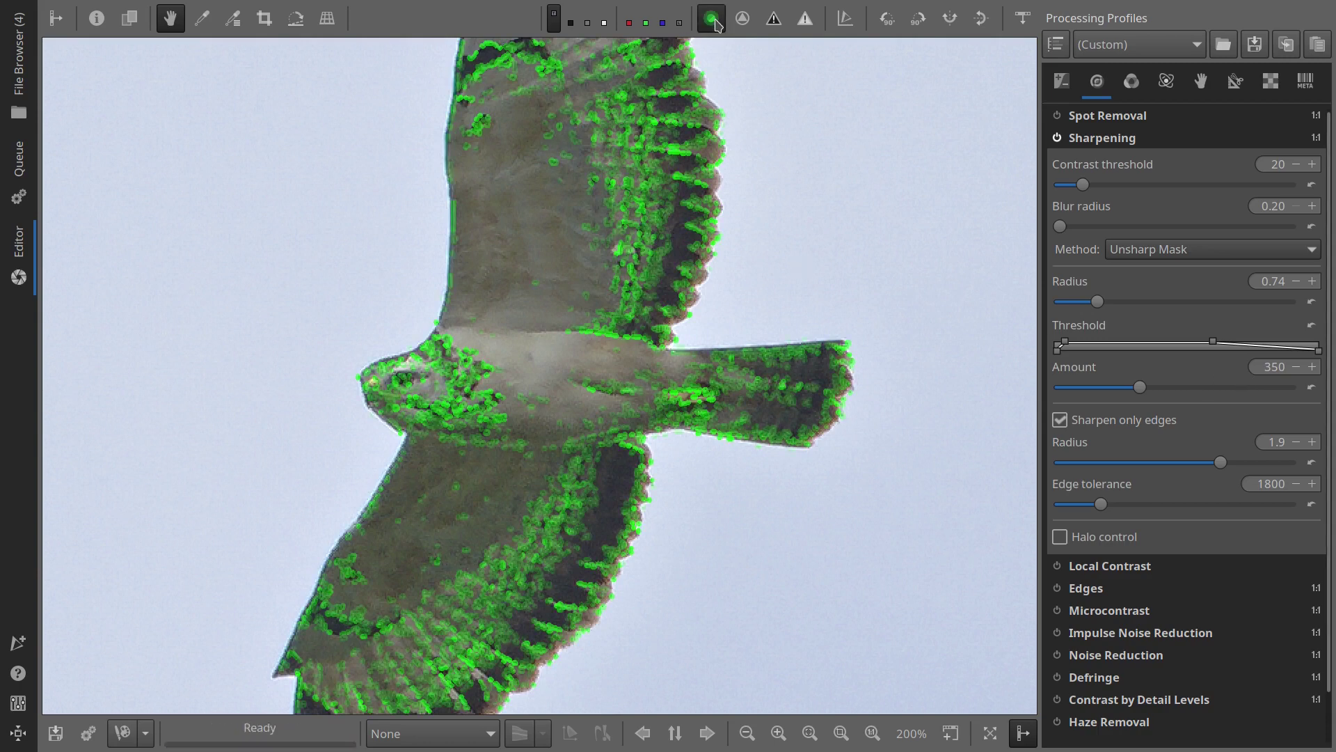
click(716, 25)
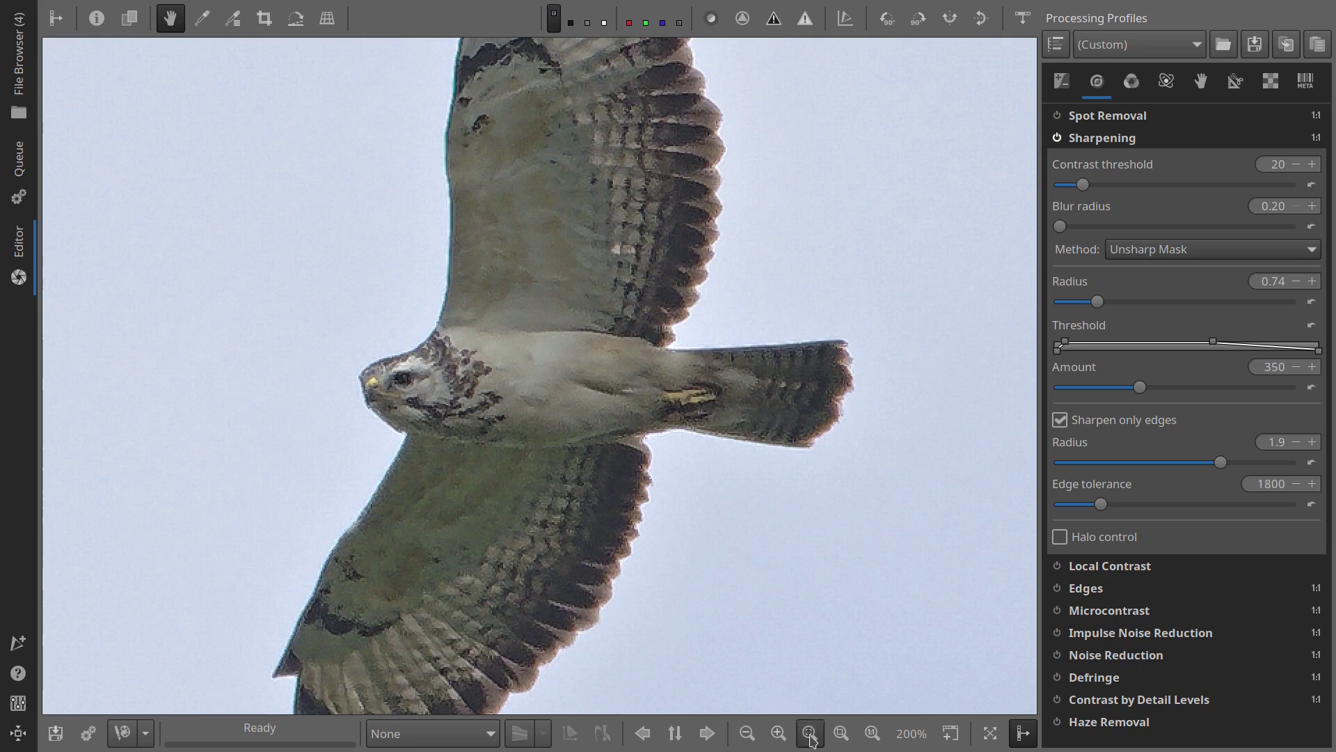
click(841, 734)
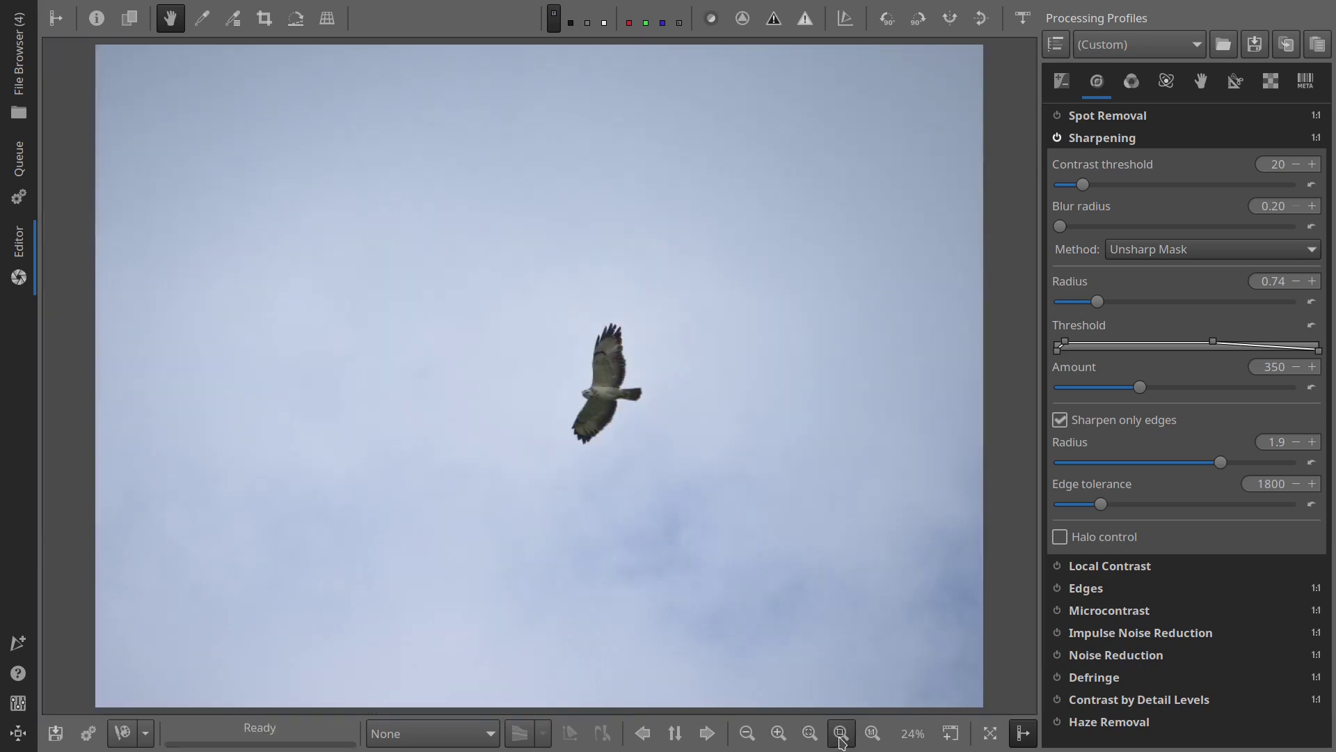